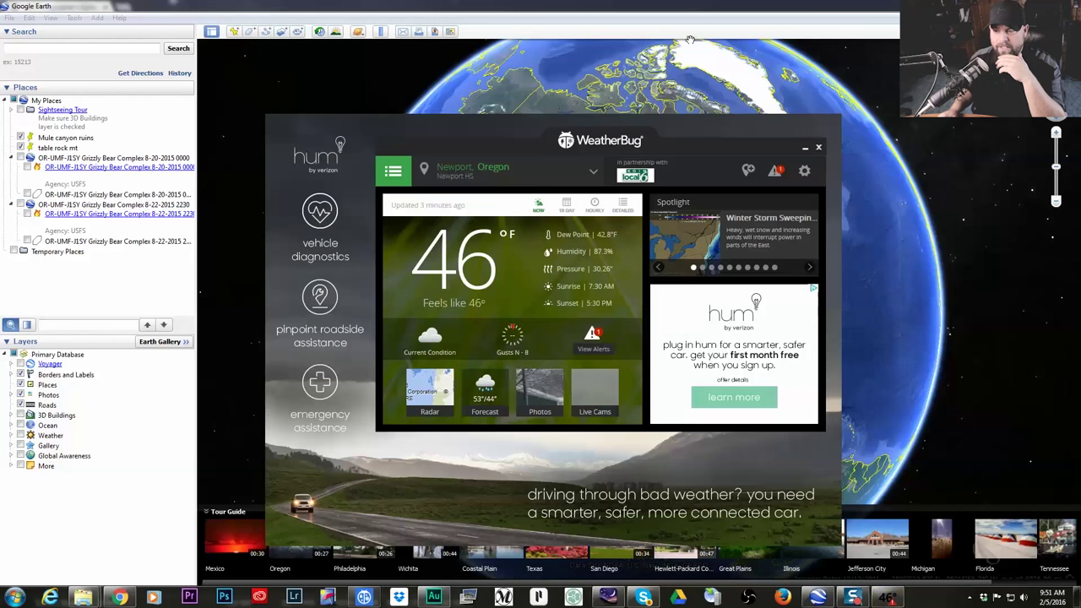
- Move the WeatherBug window higher over the globe and choose Newport, Oregon from the saved locations
{"action": "left_click_drag", "start_coordinate": [708, 119], "coordinate": [704, 46]}
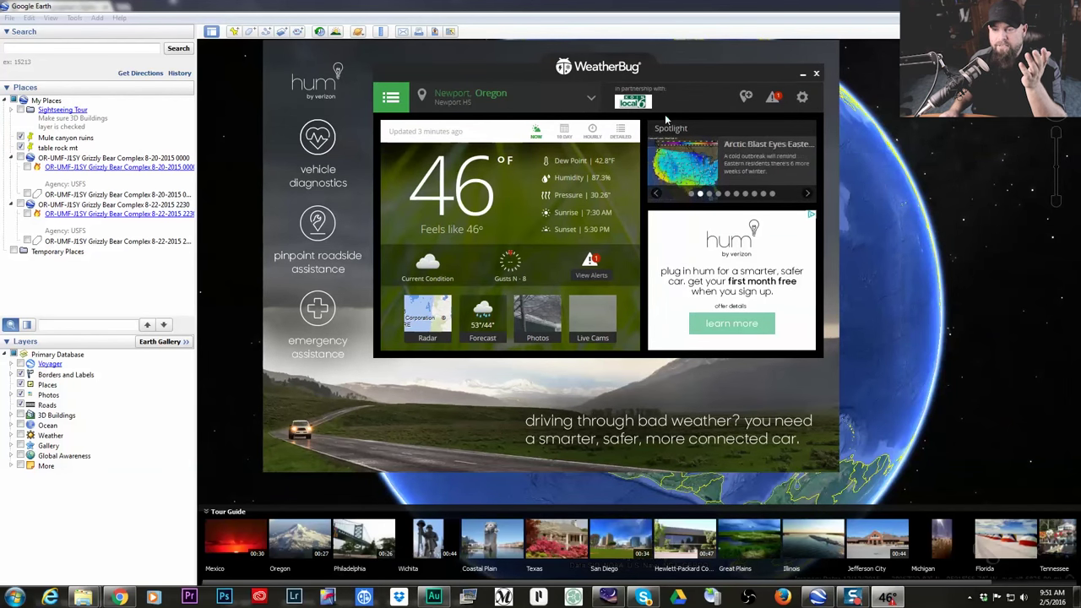
{"action": "left_click", "coordinate": [545, 99]}
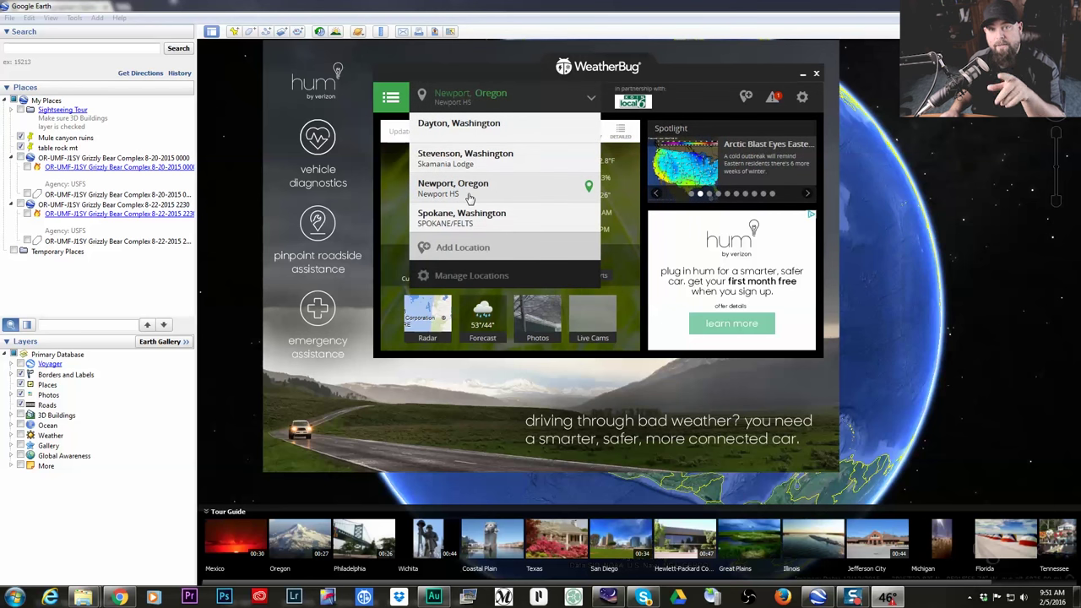
{"action": "left_click", "coordinate": [471, 196]}
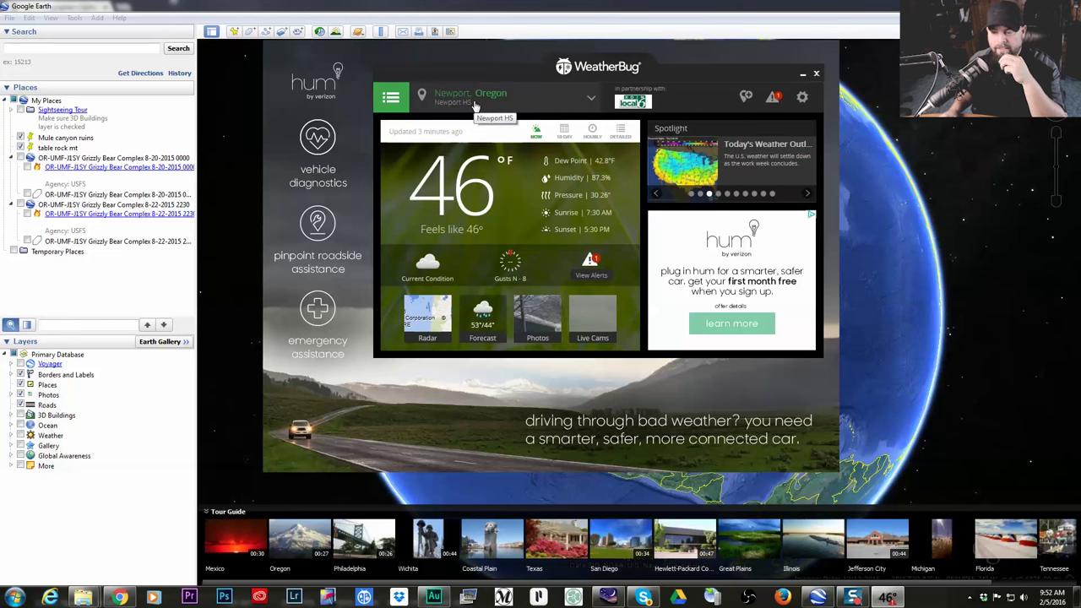
- Check Newport's 10-day forecast with Saturday's details expanded, and read the hourly forecast from midday into the evening
{"action": "left_click", "coordinate": [565, 133]}
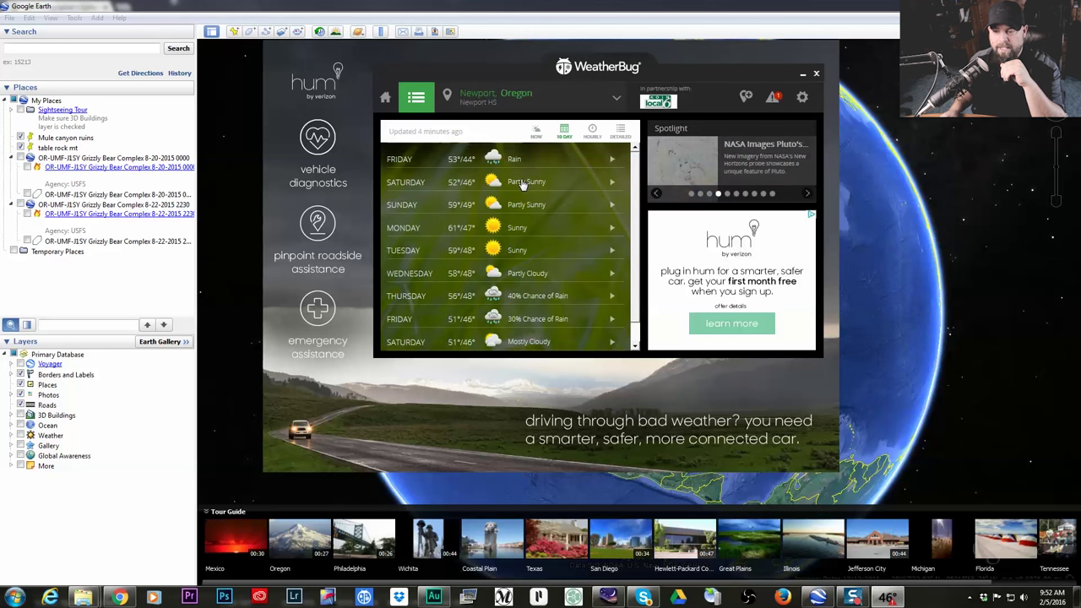
{"action": "left_click", "coordinate": [523, 184]}
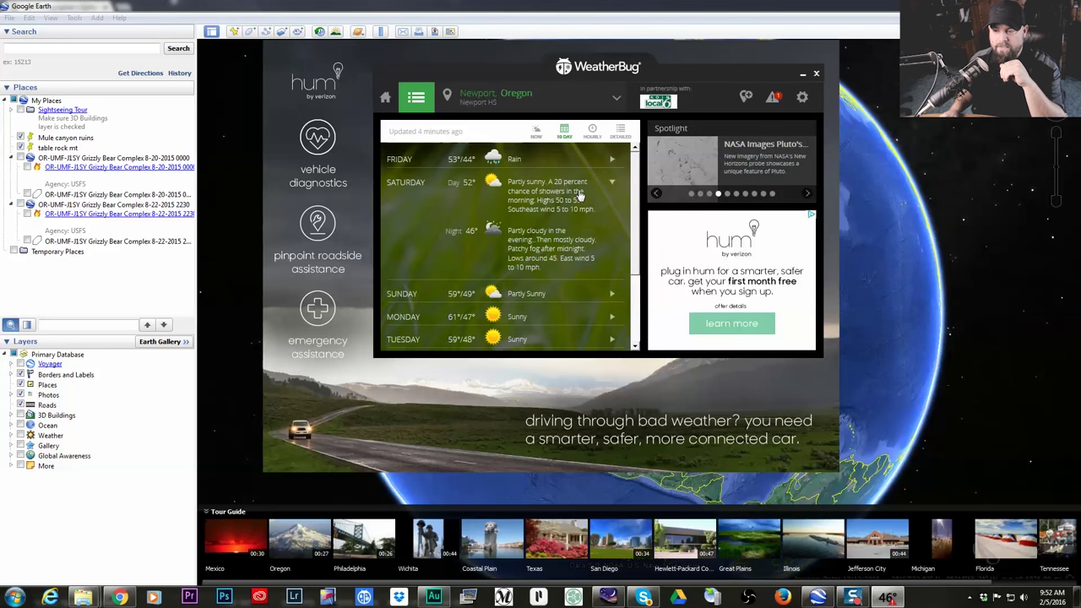
{"action": "left_click", "coordinate": [593, 134]}
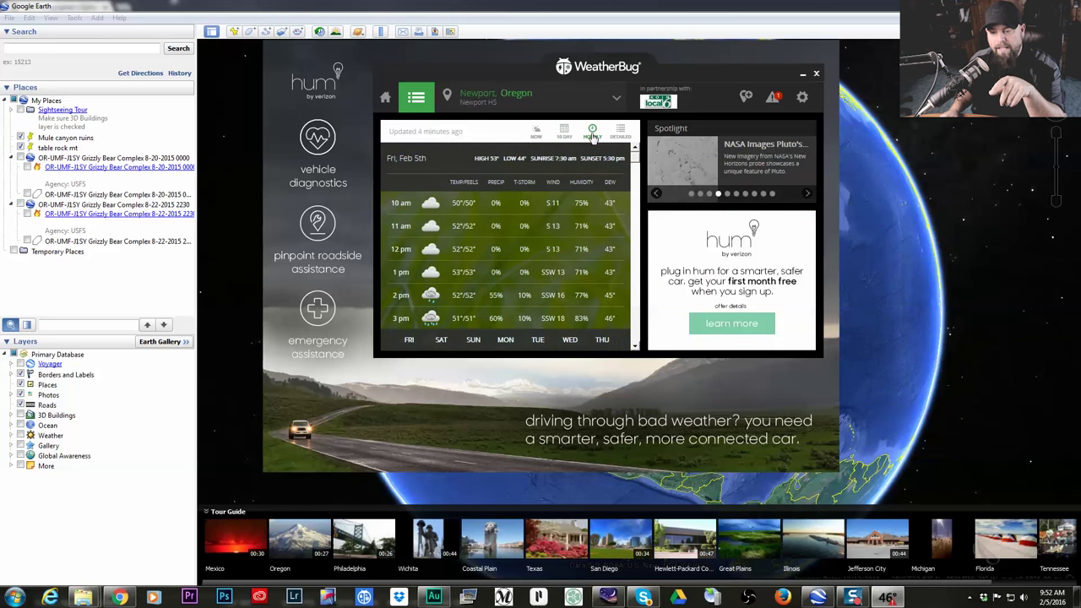
{"action": "scroll", "coordinate": [549, 270], "scroll_direction": "down", "scroll_amount": 3}
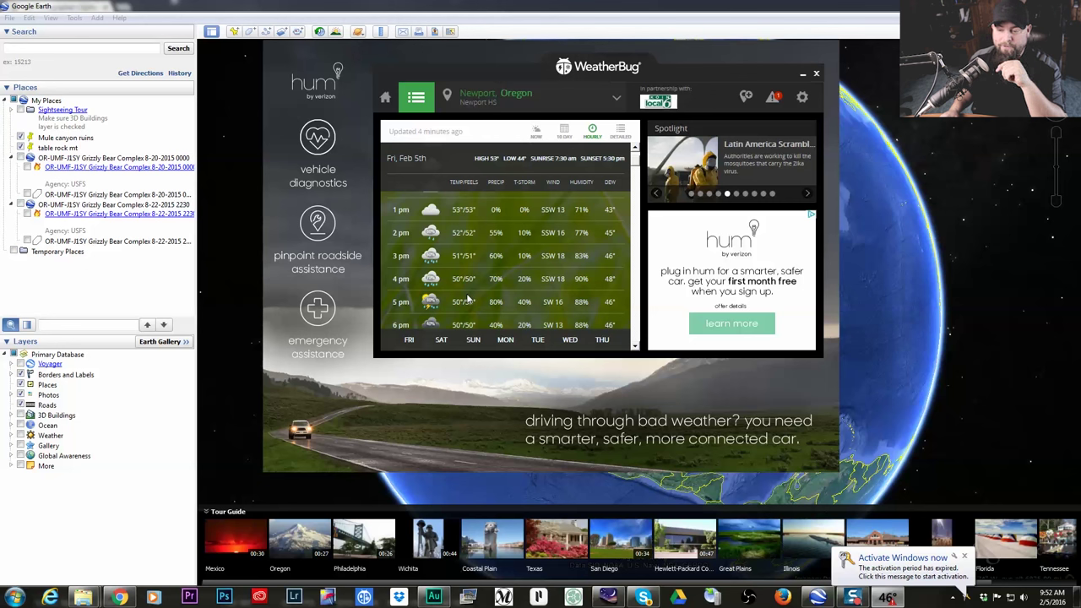
{"action": "scroll", "coordinate": [465, 275], "scroll_direction": "down", "scroll_amount": 1}
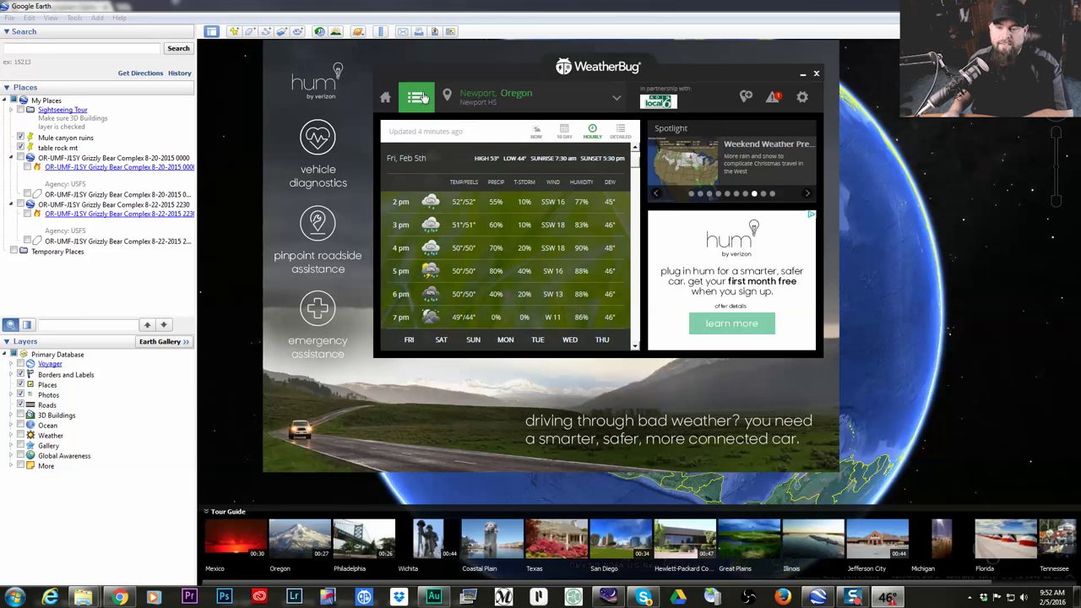
- Open the Spark lightning map and examine the strikes over South America
{"action": "left_click", "coordinate": [416, 98]}
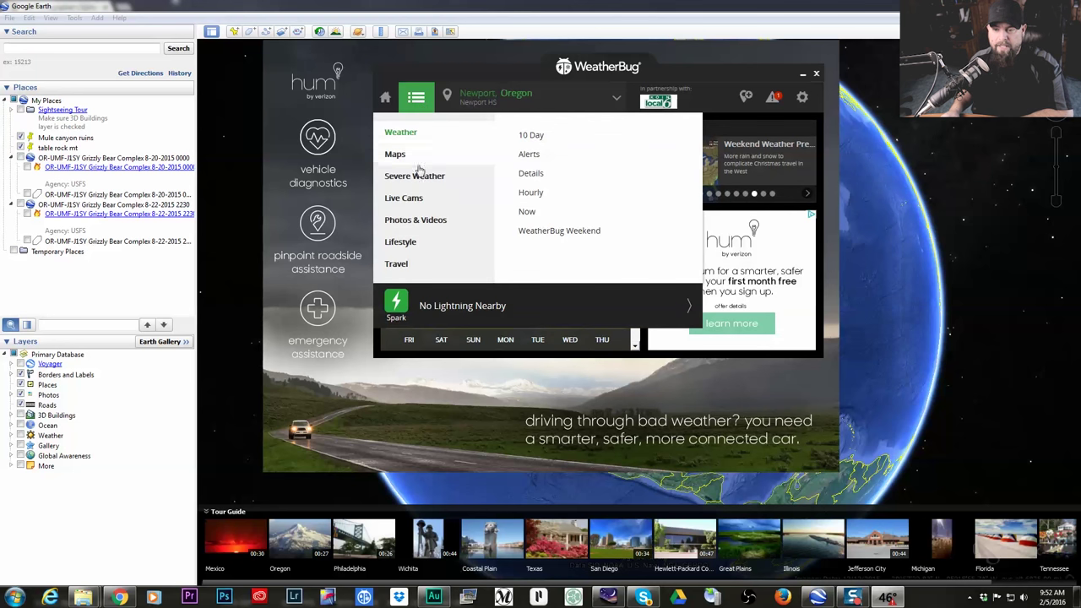
{"action": "mouse_move", "coordinate": [418, 162]}
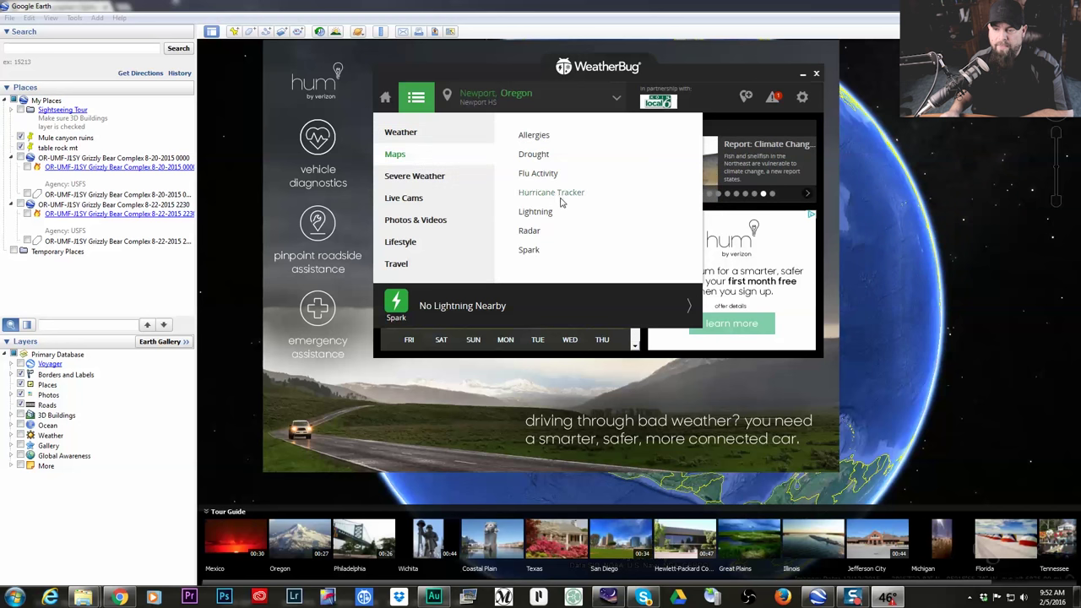
{"action": "left_click", "coordinate": [529, 251]}
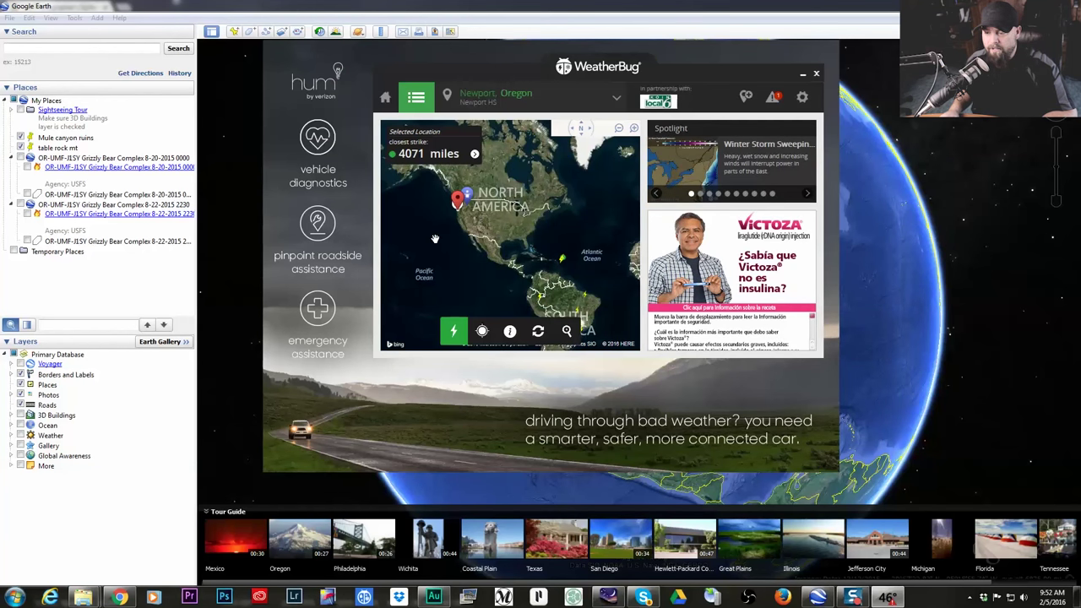
{"action": "left_click_drag", "start_coordinate": [554, 297], "coordinate": [515, 277]}
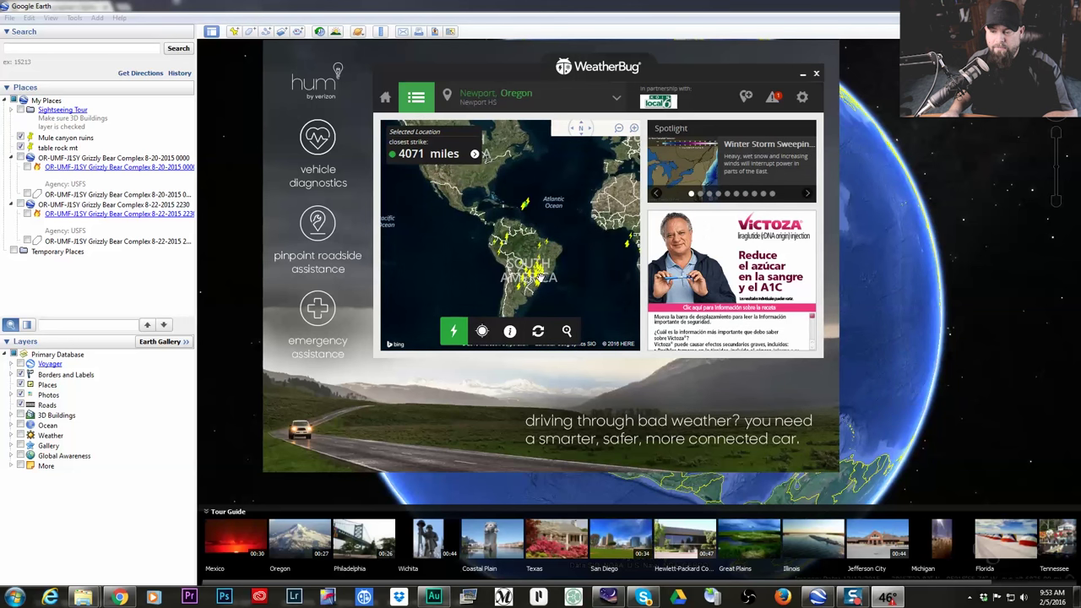
{"action": "scroll", "coordinate": [540, 277], "scroll_direction": "up", "scroll_amount": 3}
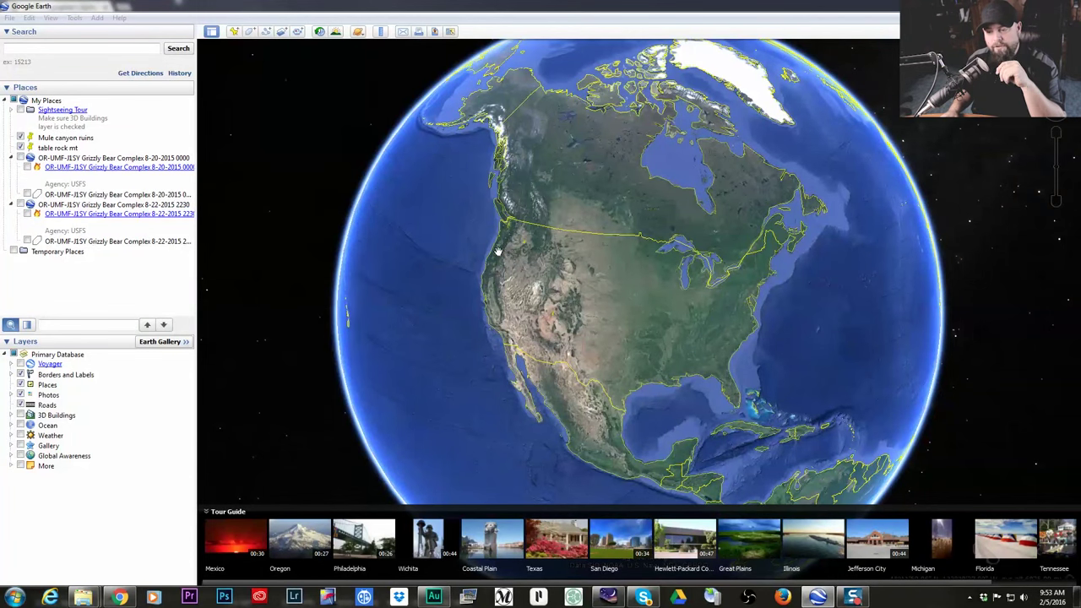
- Switch to Google Earth and navigate to the northern Oregon coast between Cannon Beach and Tillamook Rock
{"action": "left_click_drag", "start_coordinate": [504, 262], "coordinate": [608, 289]}
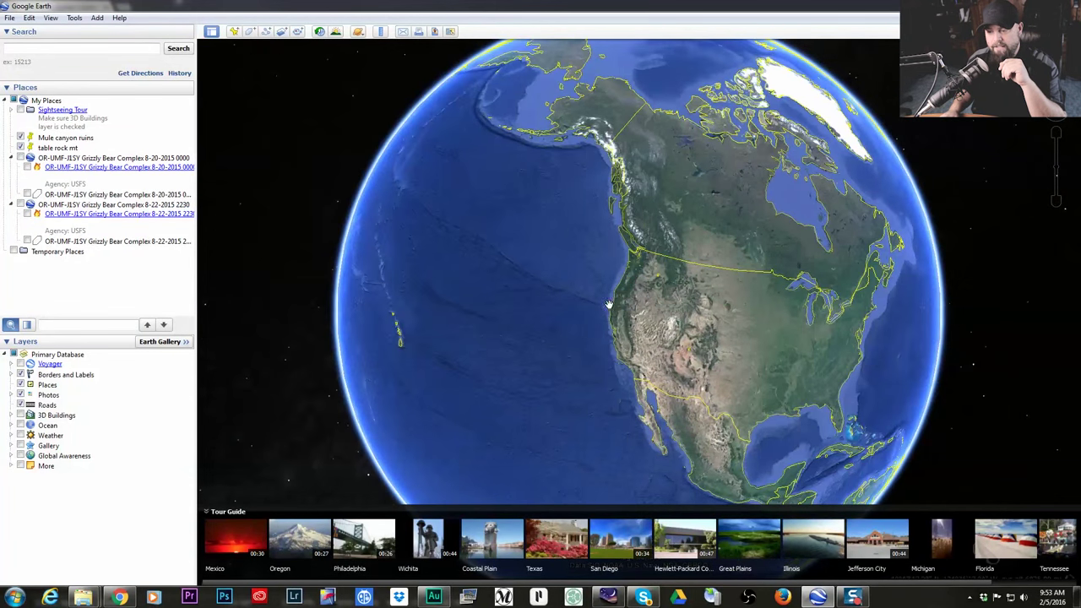
{"action": "scroll", "coordinate": [619, 295], "scroll_direction": "up", "scroll_amount": 3}
{"action": "scroll", "coordinate": [619, 295], "scroll_direction": "up", "scroll_amount": 5}
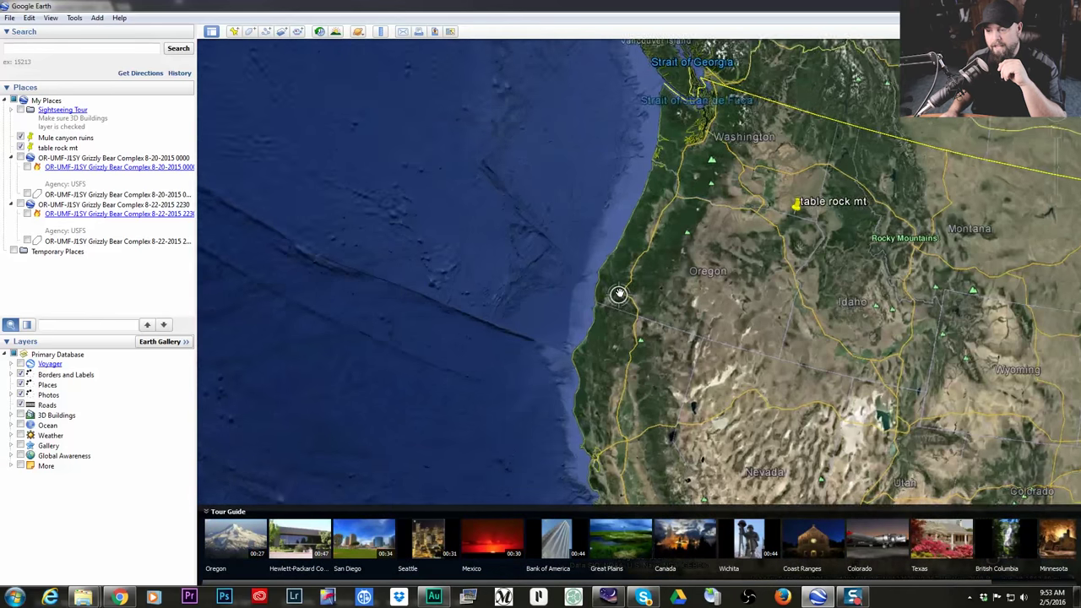
{"action": "scroll", "coordinate": [597, 363], "scroll_direction": "up", "scroll_amount": 5}
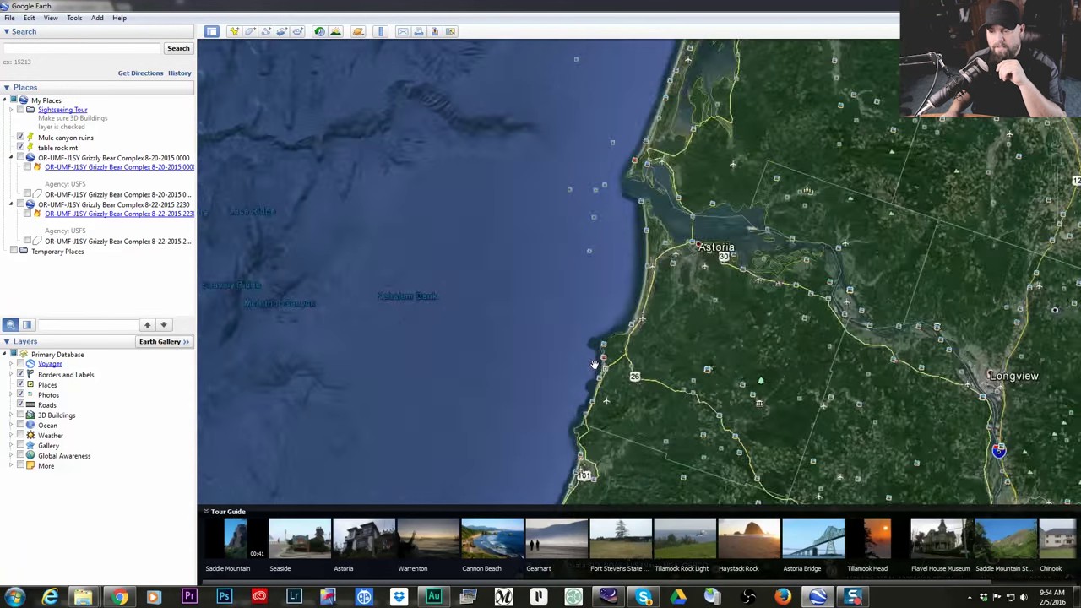
{"action": "scroll", "coordinate": [594, 364], "scroll_direction": "up", "scroll_amount": 3}
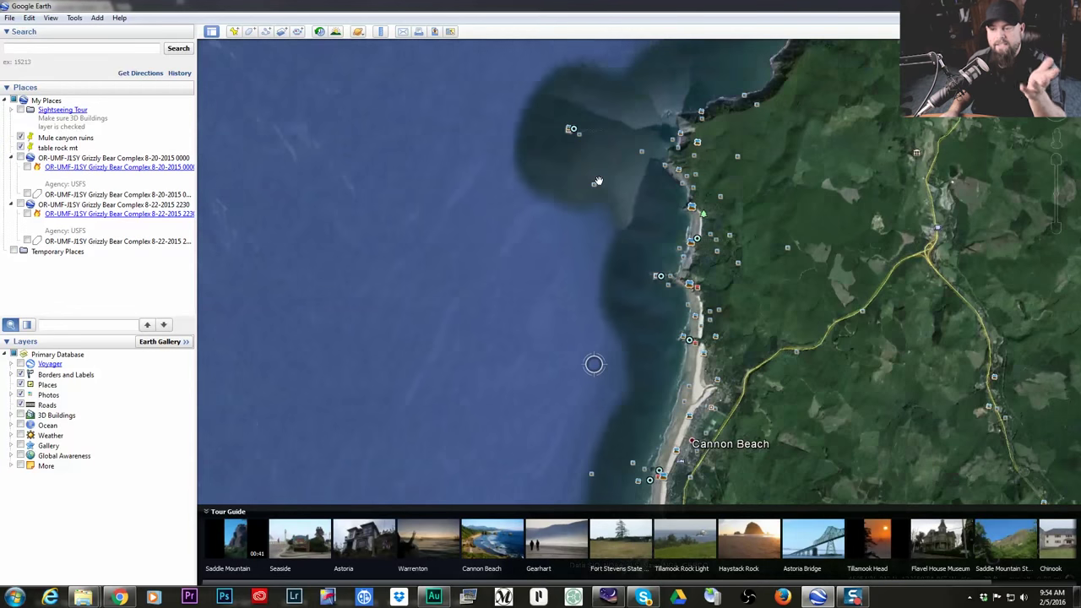
{"action": "scroll", "coordinate": [610, 290], "scroll_direction": "up", "scroll_amount": 2}
{"action": "left_click_drag", "start_coordinate": [610, 289], "coordinate": [549, 391]}
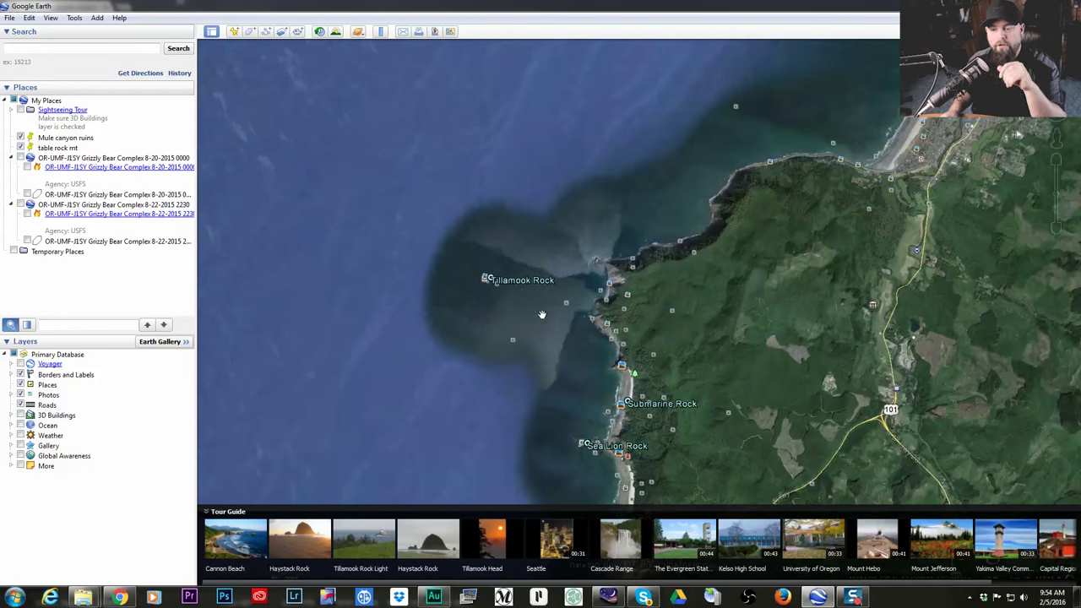
- View the Cannon Beach aerial photo and the Tillamook lighthouse photo near Tillamook Rock, closing each one
{"action": "left_click", "coordinate": [487, 280]}
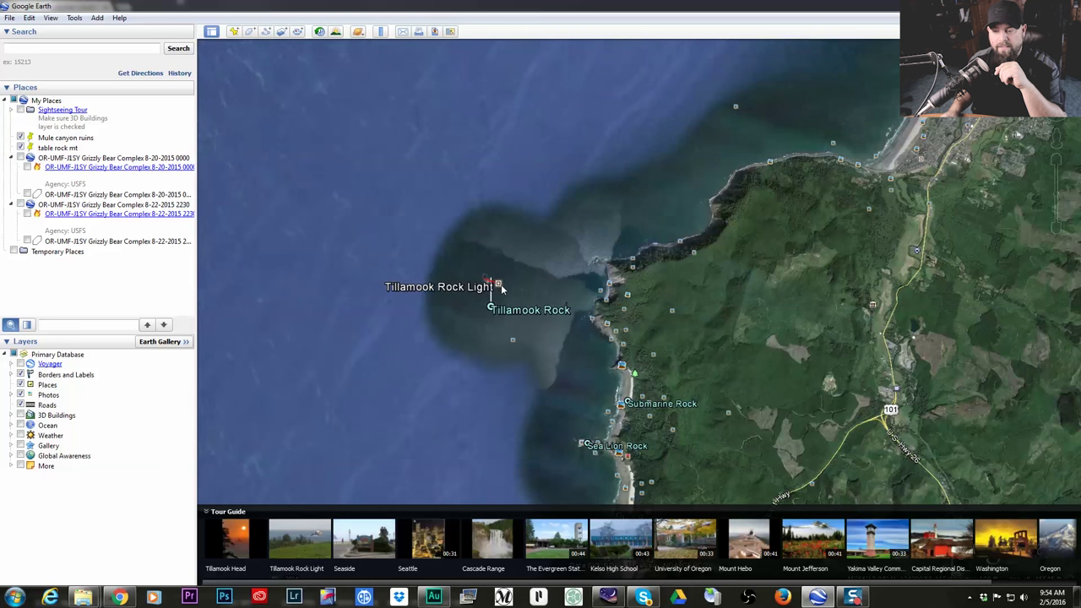
{"action": "scroll", "coordinate": [578, 304], "scroll_direction": "up", "scroll_amount": 3}
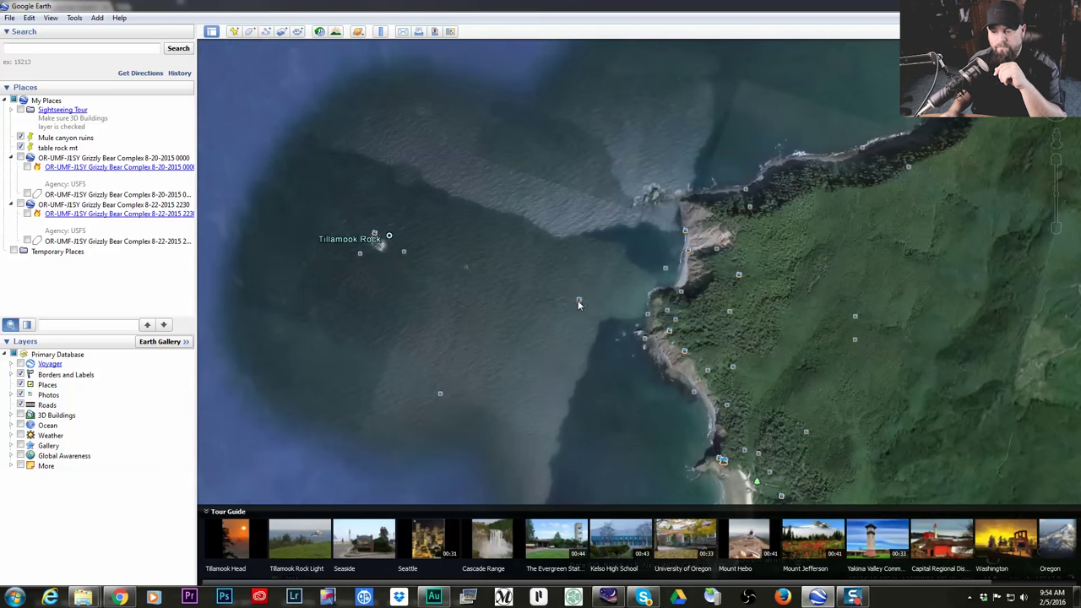
{"action": "left_click", "coordinate": [578, 301]}
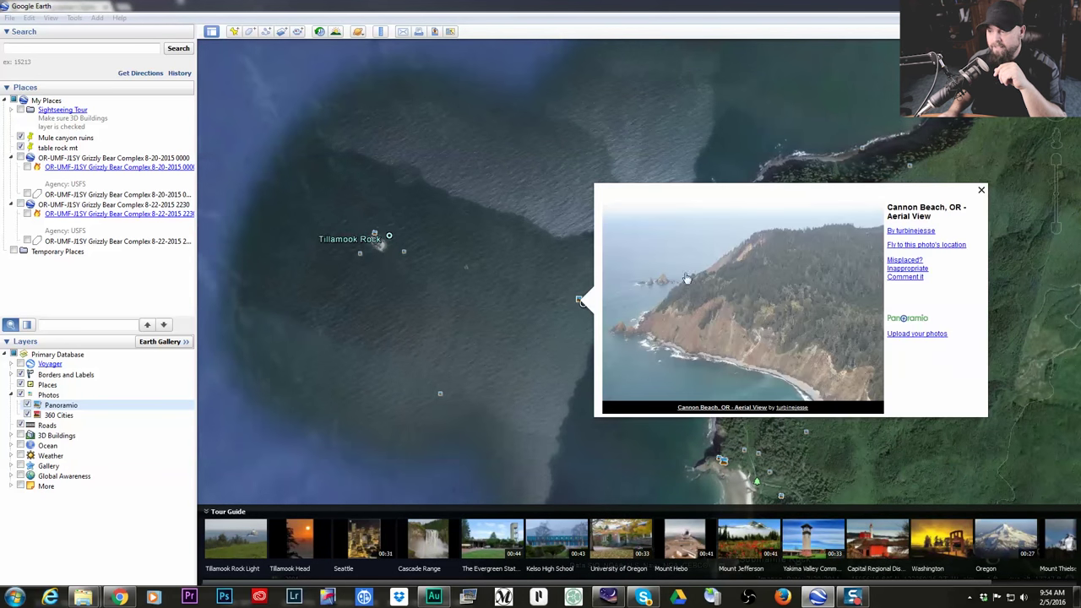
{"action": "left_click", "coordinate": [981, 190]}
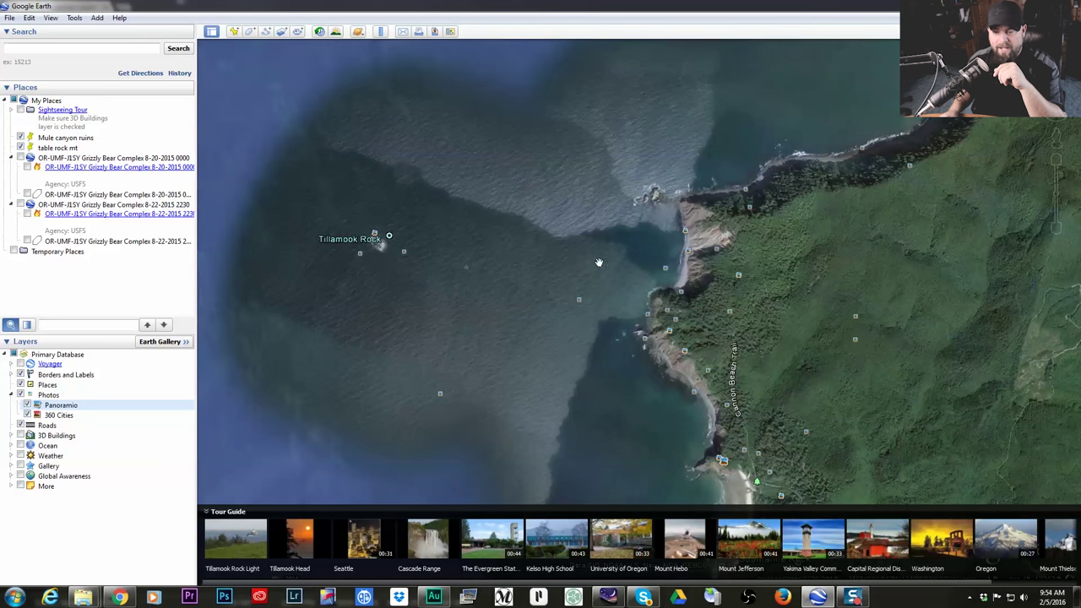
{"action": "left_click", "coordinate": [403, 254]}
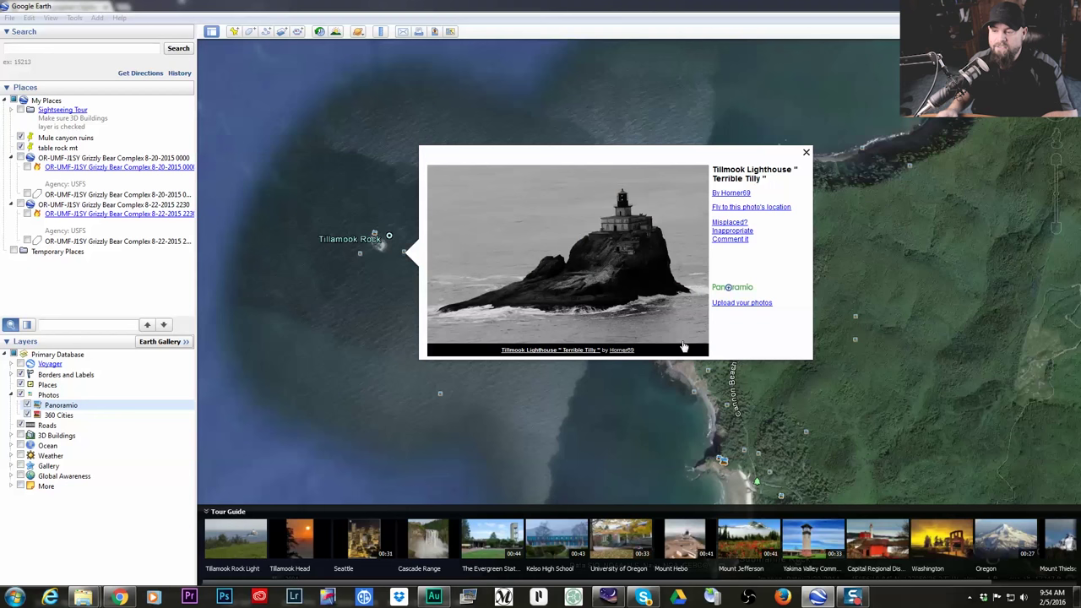
{"action": "left_click", "coordinate": [807, 153]}
- Follow the coastline to the Cannon Beach Trail viewpoint and view the Tillamook Rock photo taken there
{"action": "left_click_drag", "start_coordinate": [735, 279], "coordinate": [628, 283]}
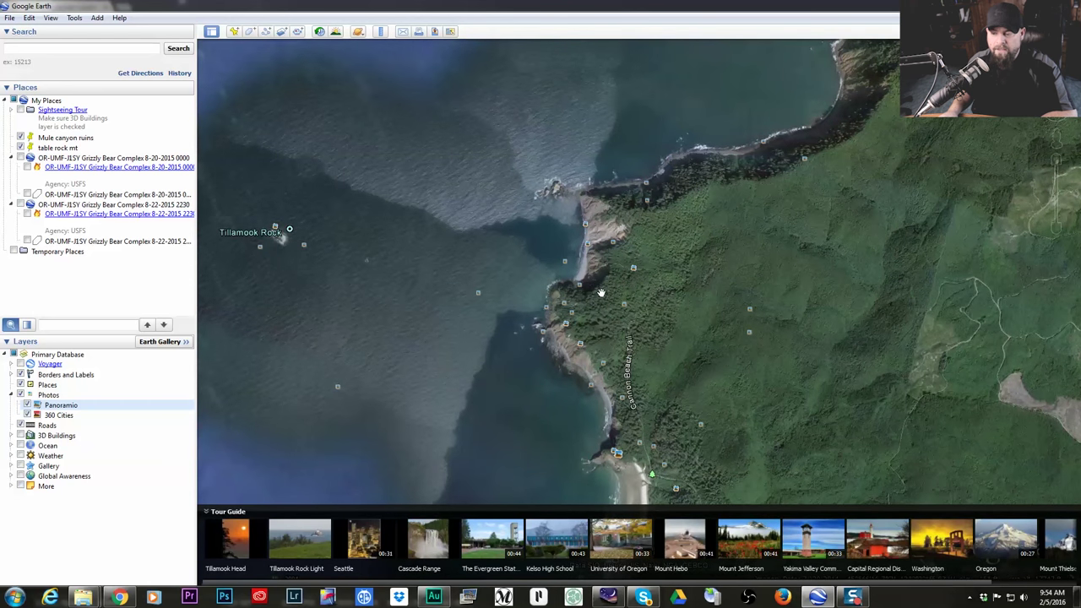
{"action": "left_click_drag", "start_coordinate": [637, 353], "coordinate": [623, 287]}
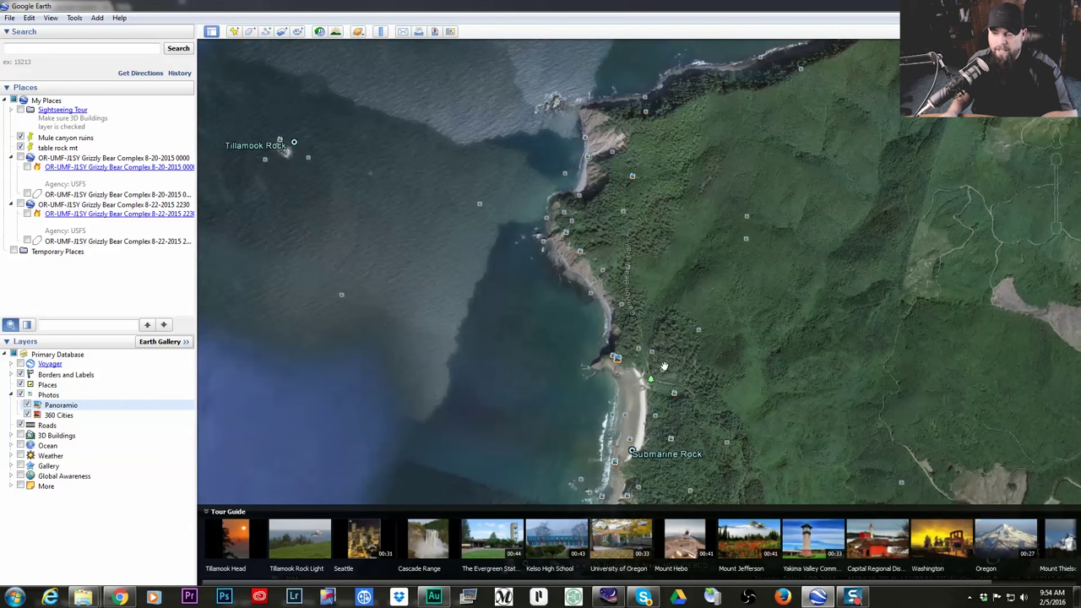
{"action": "scroll", "coordinate": [624, 287], "scroll_direction": "up", "scroll_amount": 3}
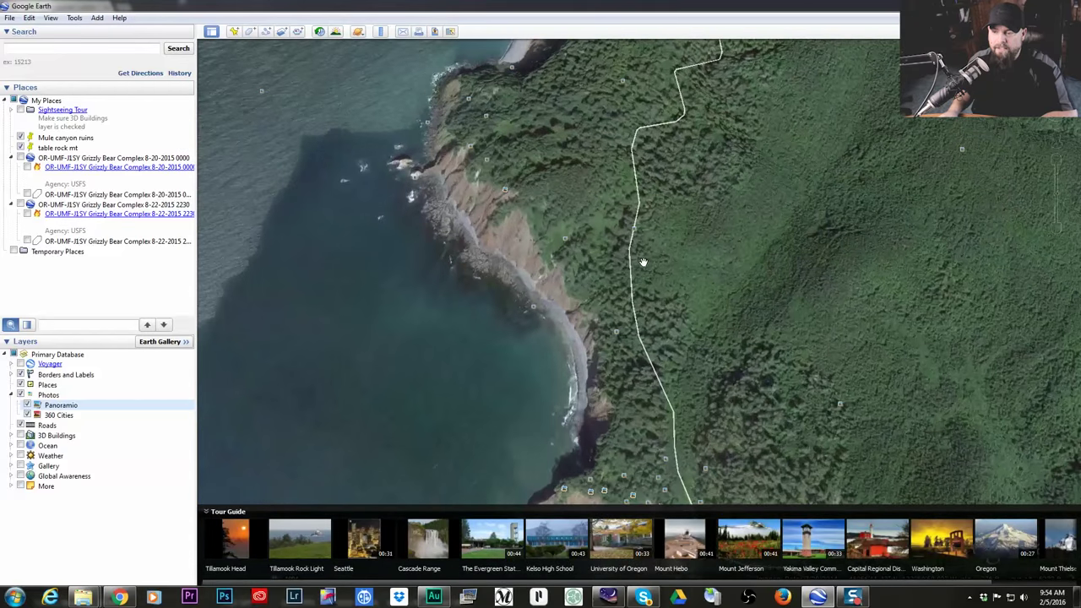
{"action": "left_click_drag", "start_coordinate": [643, 263], "coordinate": [621, 318]}
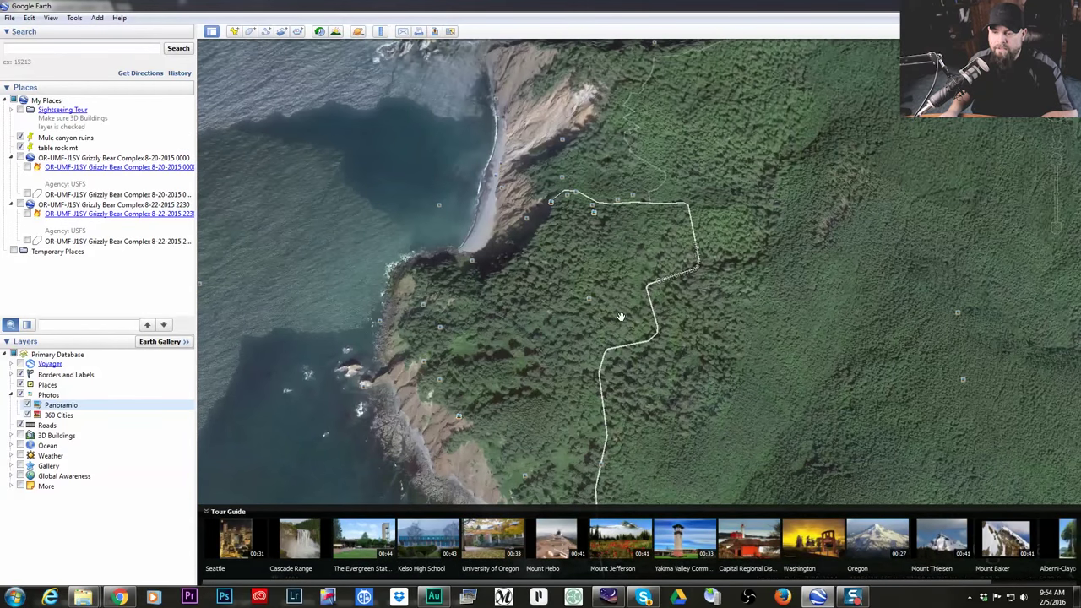
{"action": "left_click", "coordinate": [566, 196]}
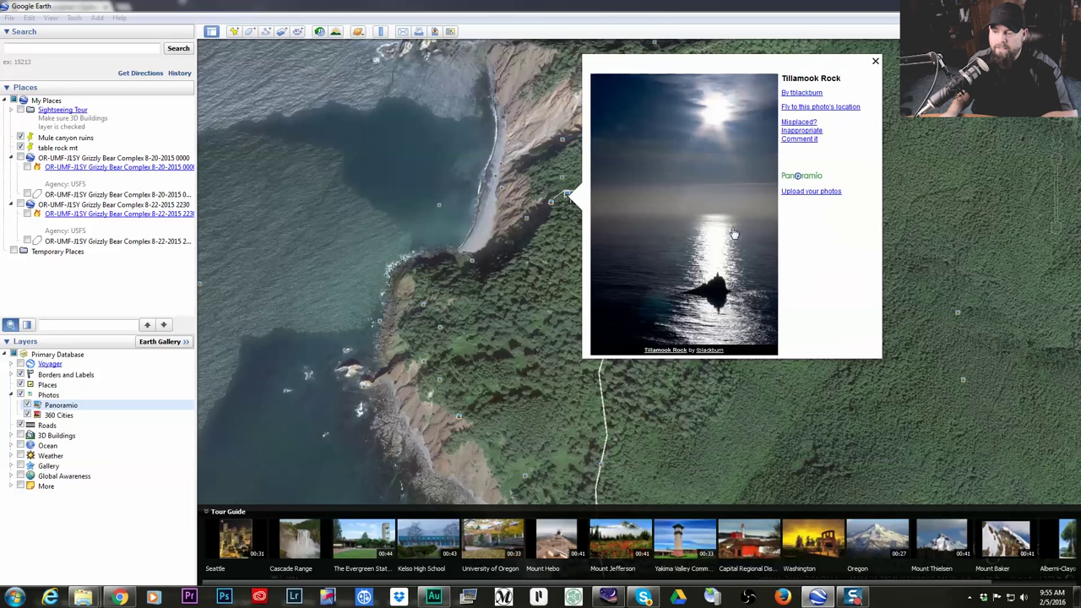
{"action": "left_click", "coordinate": [876, 64]}
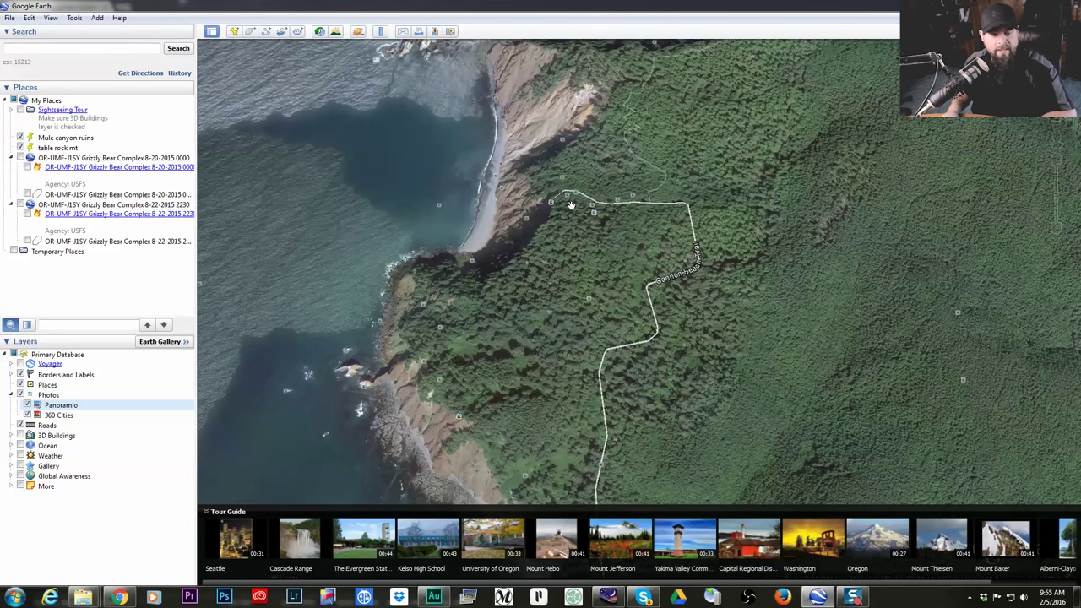
- Turn the Photos layer off and back on, and view the photo of the WWII military bunker remnants beside the trail
{"action": "left_click", "coordinate": [21, 395]}
{"action": "left_click", "coordinate": [21, 395]}
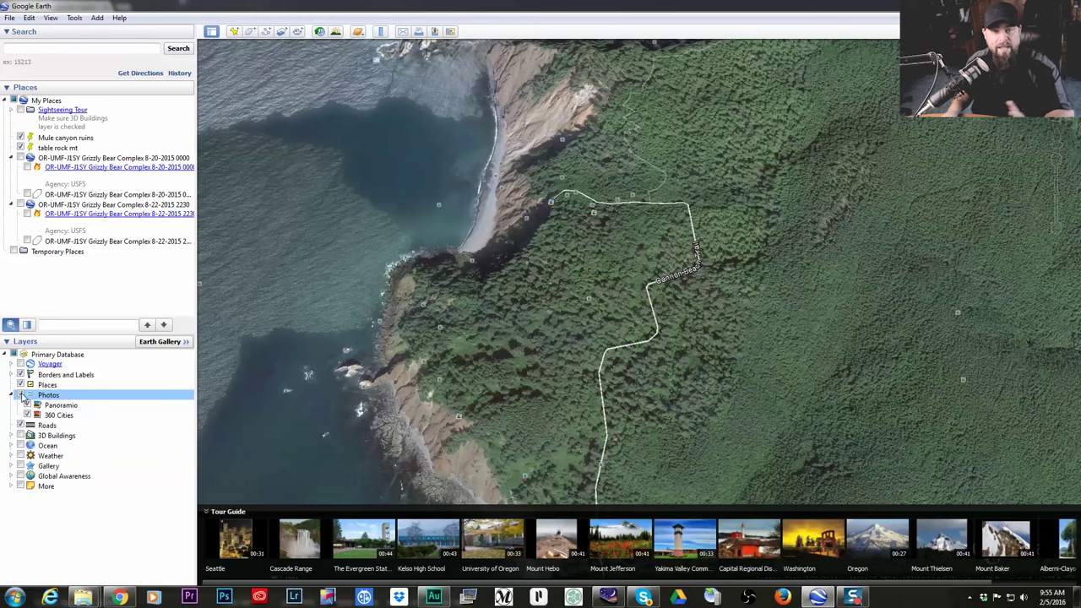
{"action": "left_click_drag", "start_coordinate": [576, 244], "coordinate": [664, 264]}
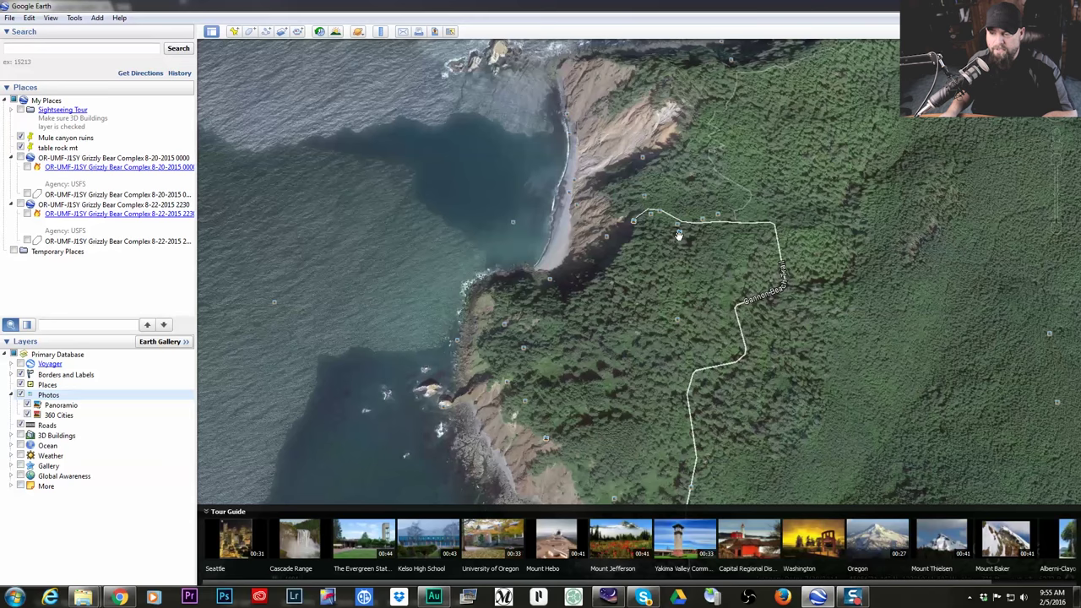
{"action": "left_click", "coordinate": [679, 232]}
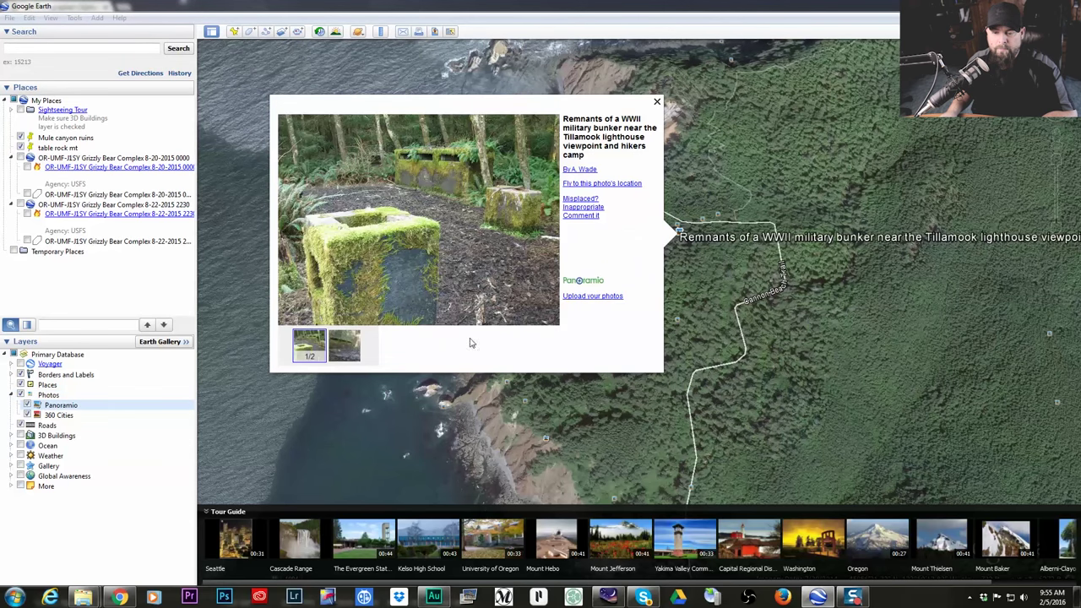
{"action": "left_click", "coordinate": [657, 103]}
- View the Tall Trees, hikers' cabins and Tillamook Head photos around the Cannon Beach Trail viewpoint, closing each one
{"action": "left_click", "coordinate": [704, 222]}
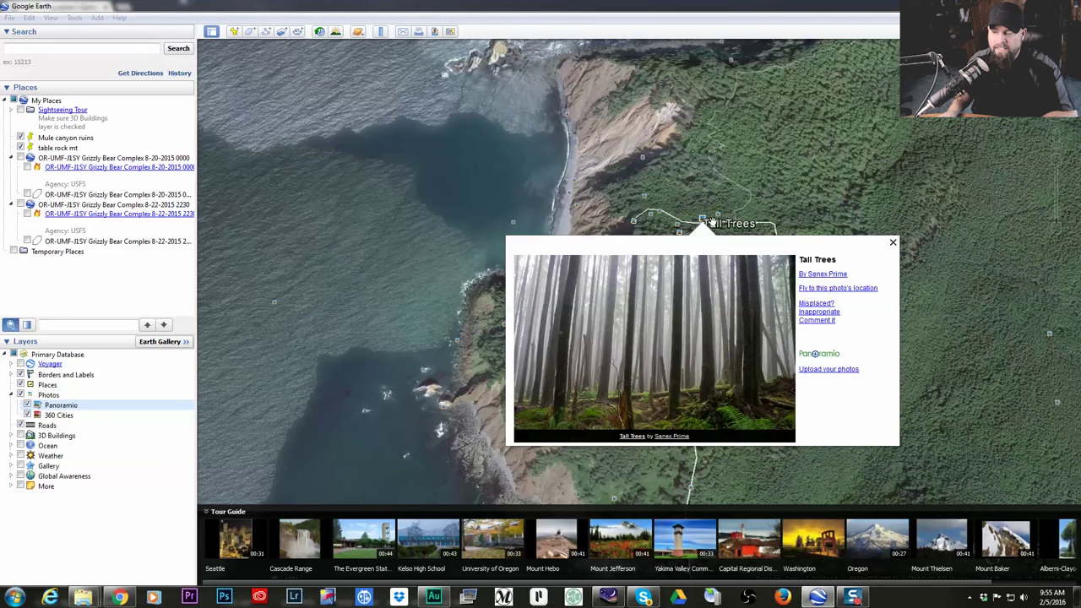
{"action": "left_click", "coordinate": [895, 243]}
{"action": "left_click", "coordinate": [720, 219]}
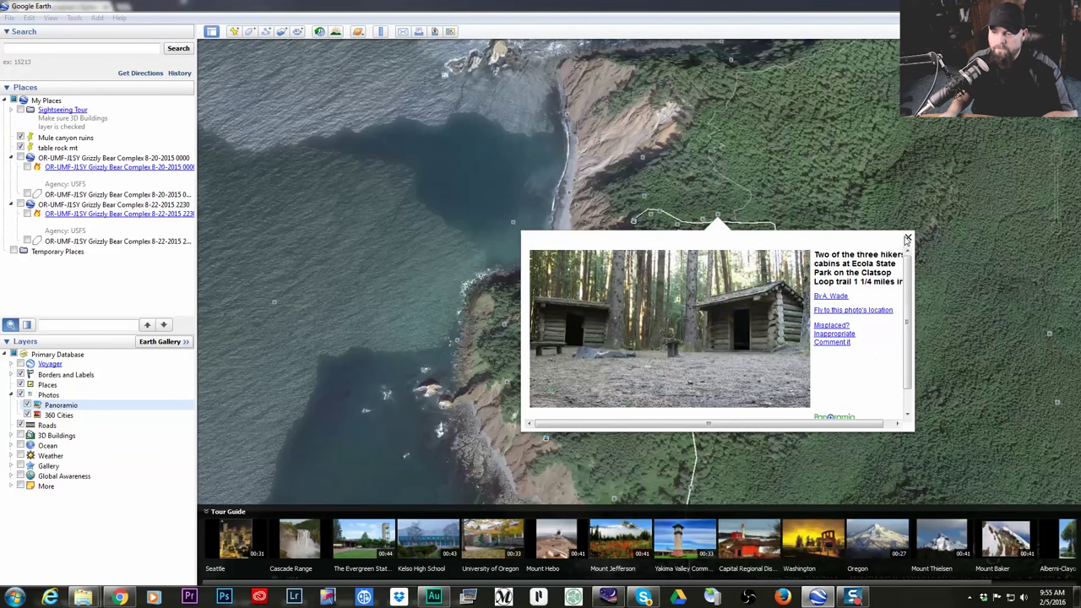
{"action": "left_click", "coordinate": [907, 240]}
{"action": "left_click", "coordinate": [645, 197]}
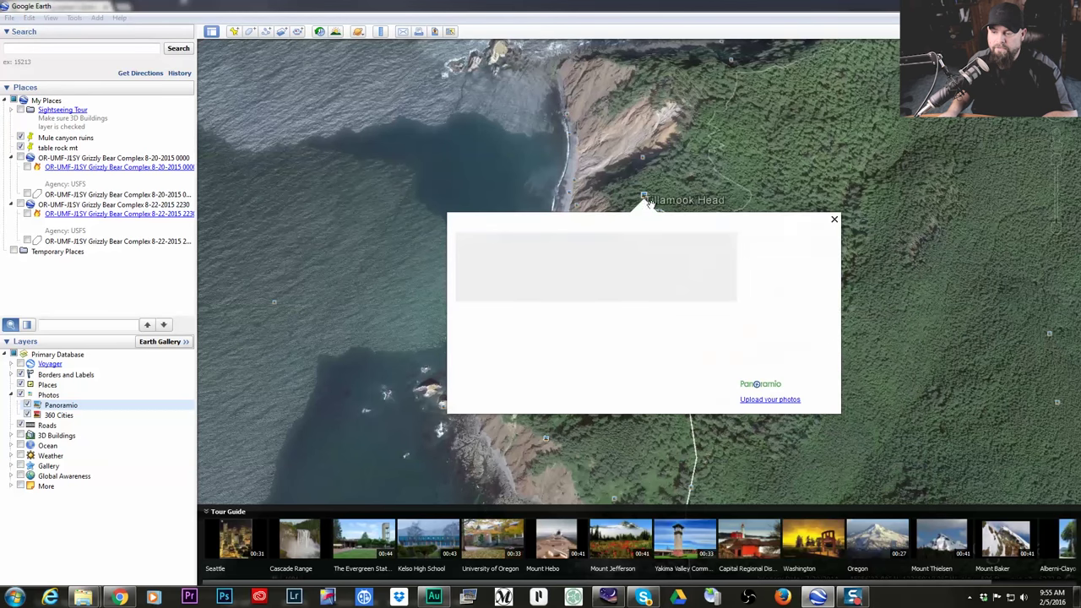
{"action": "left_click", "coordinate": [835, 222]}
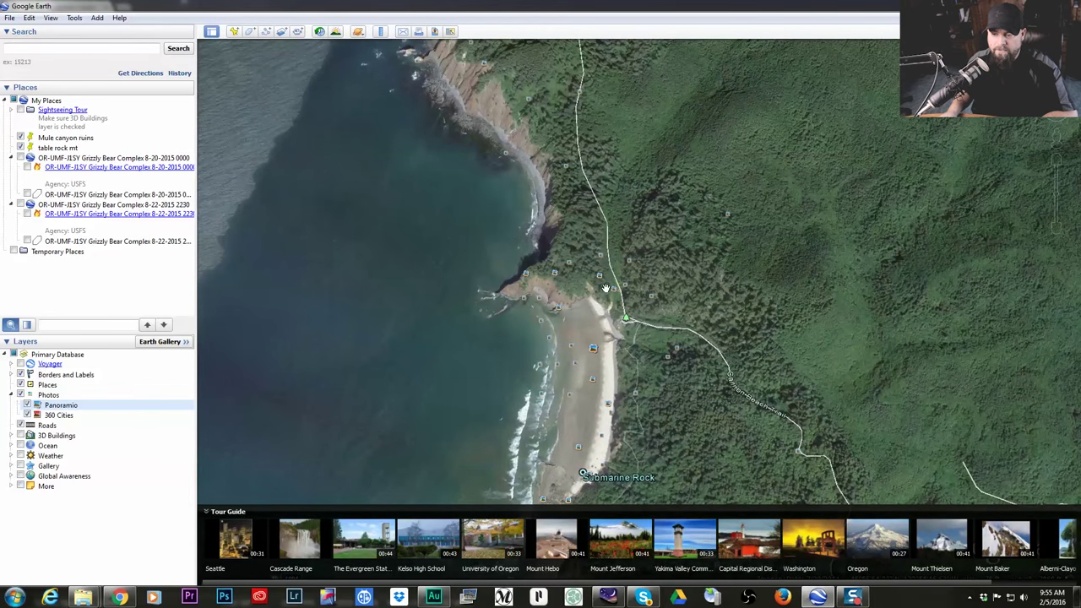
- View the Crescent Beach photo and the neighbouring photo on the headland north of Submarine Rock, closing each one
{"action": "left_click", "coordinate": [555, 275]}
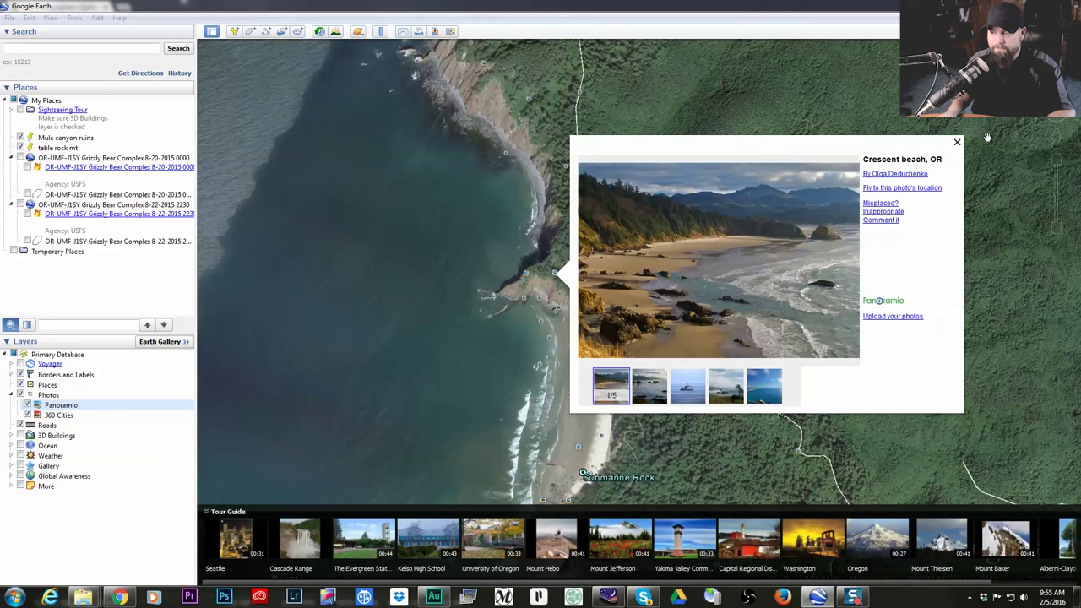
{"action": "left_click", "coordinate": [958, 144]}
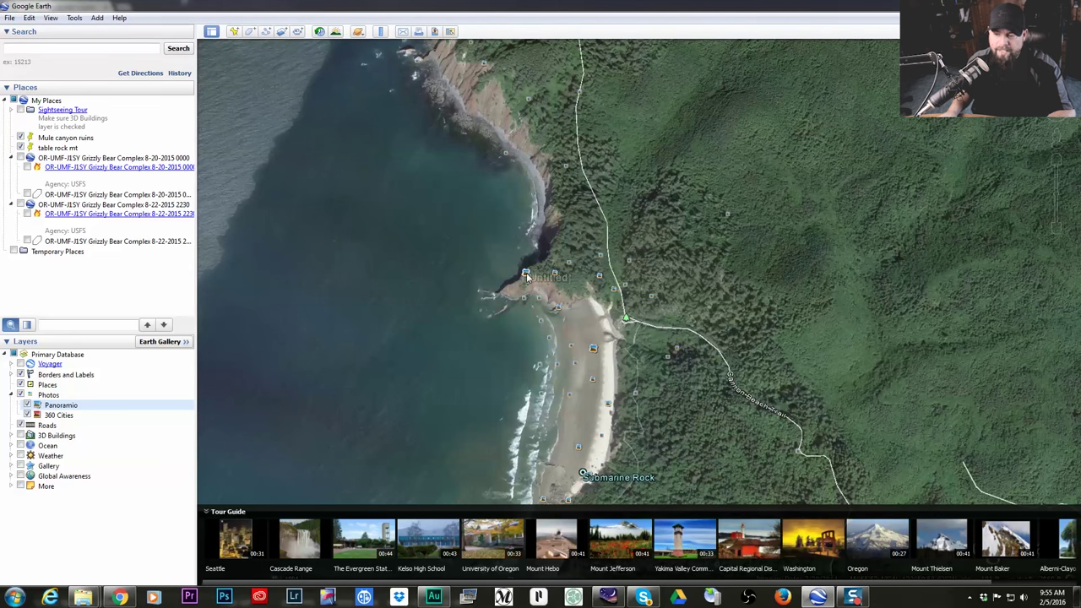
{"action": "left_click", "coordinate": [526, 275]}
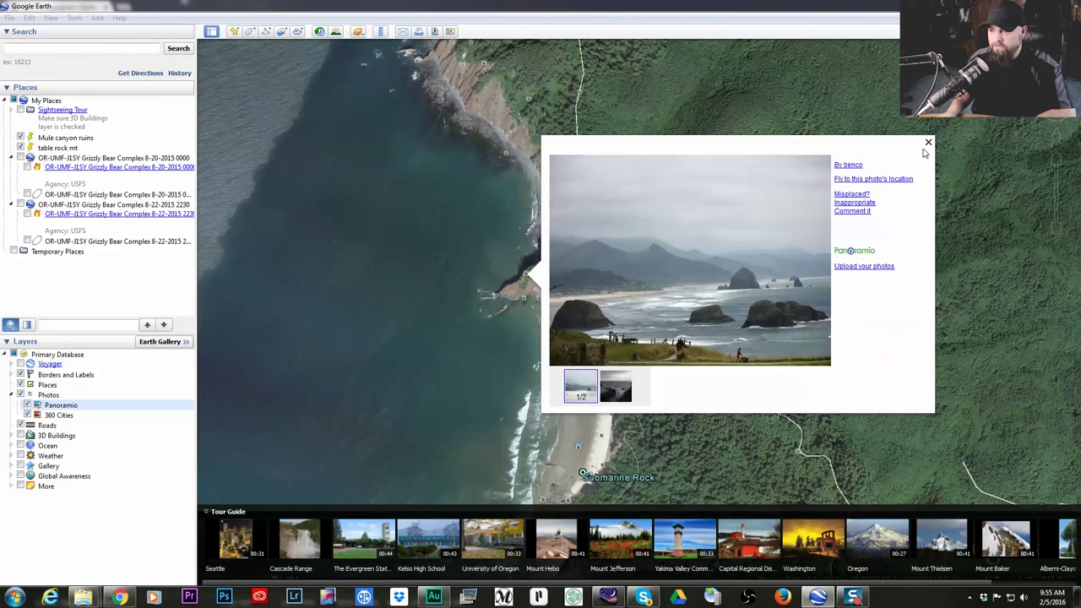
{"action": "left_click", "coordinate": [929, 146]}
- Browse the Tillamook Rock Lighthouse & Boat photo set above Submarine Rock, including Surfers on Indian Beach and Indian Beach Looking South
{"action": "left_click_drag", "start_coordinate": [717, 372], "coordinate": [618, 201]}
{"action": "scroll", "coordinate": [541, 324], "scroll_direction": "down", "scroll_amount": 1}
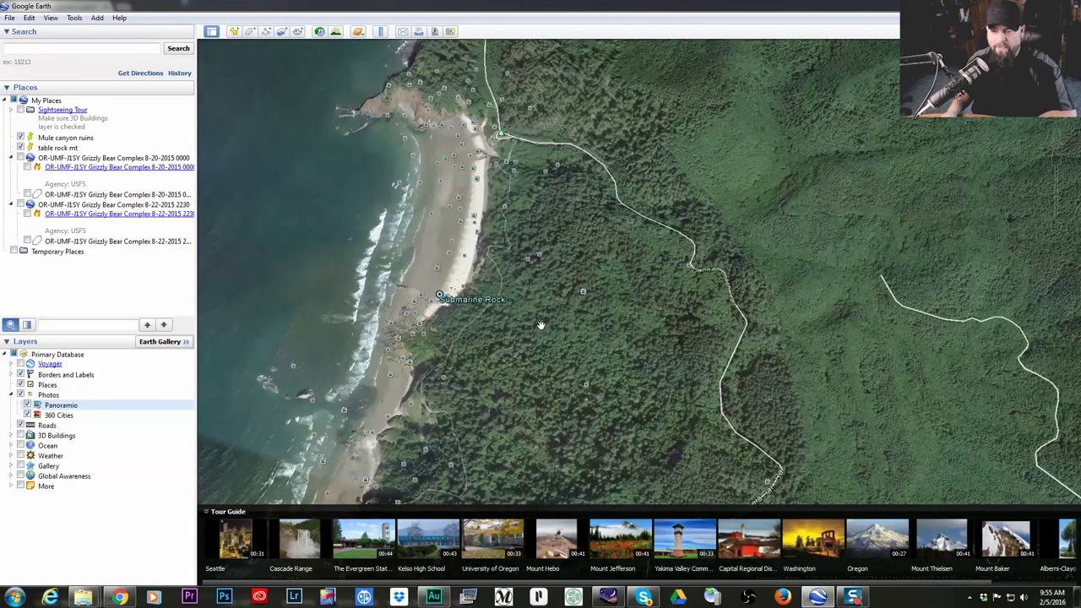
{"action": "scroll", "coordinate": [541, 325], "scroll_direction": "down", "scroll_amount": 1}
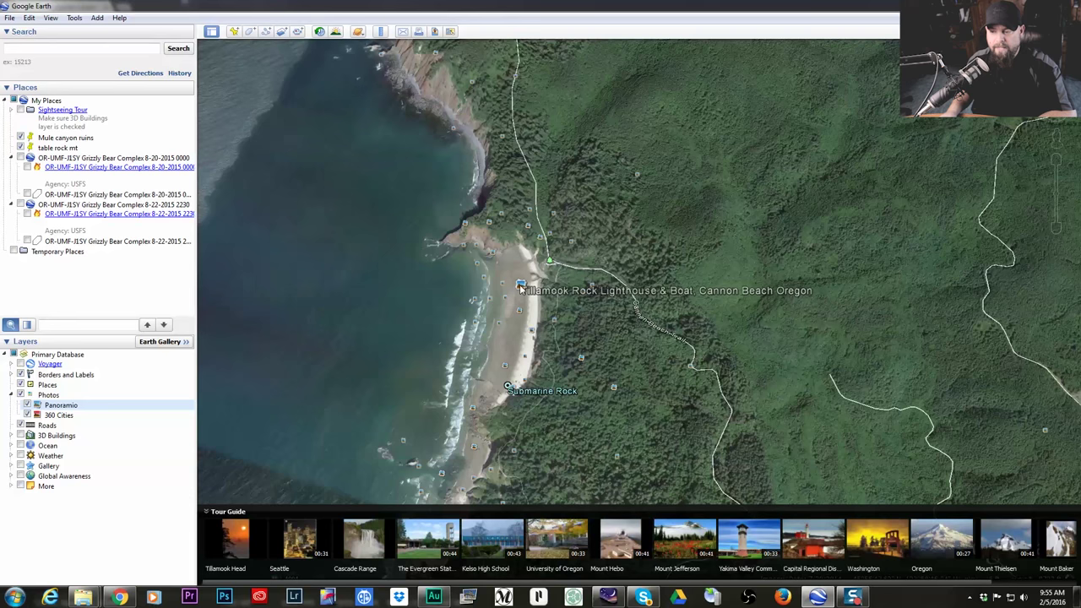
{"action": "left_click", "coordinate": [519, 286]}
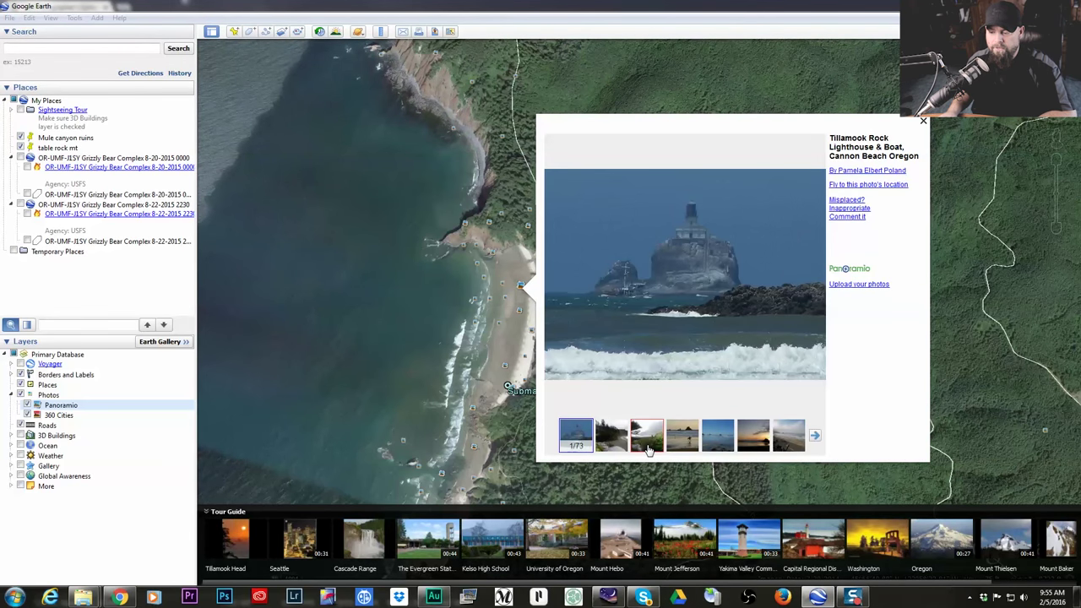
{"action": "left_click", "coordinate": [647, 436]}
{"action": "left_click", "coordinate": [685, 436]}
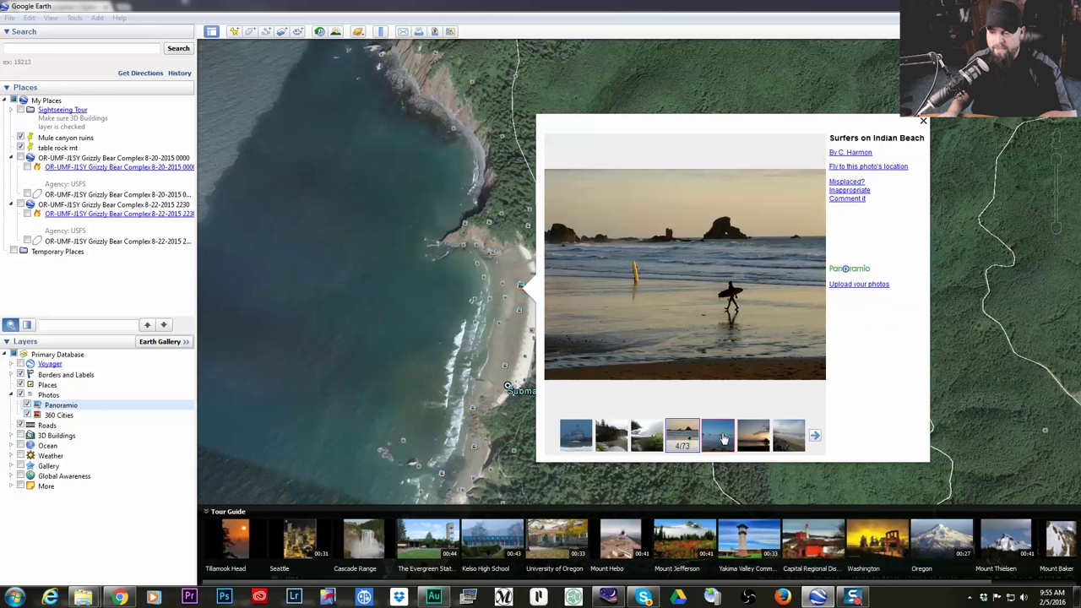
{"action": "left_click", "coordinate": [729, 438]}
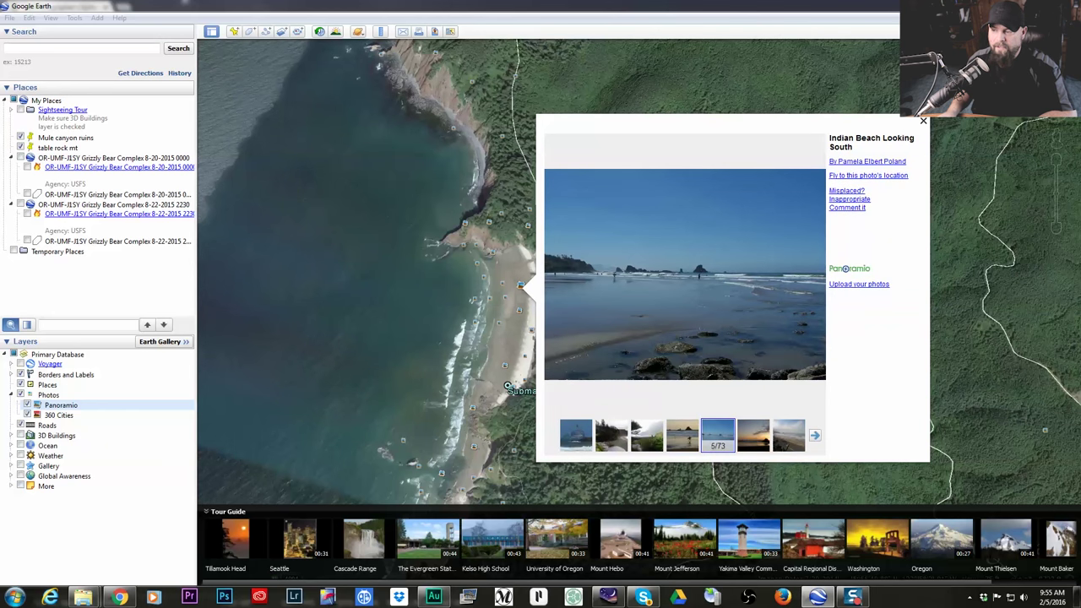
{"action": "left_click", "coordinate": [925, 122]}
- Follow the coast south to the headland beside Sea Lion Rock, and open and close a photo there
{"action": "scroll", "coordinate": [597, 373], "scroll_direction": "down", "scroll_amount": 3}
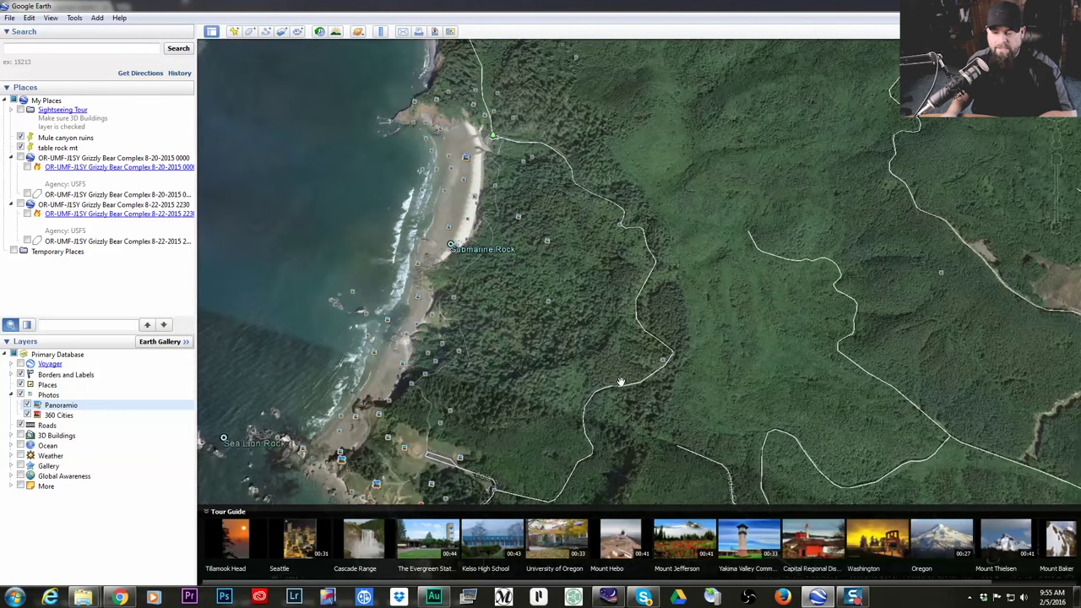
{"action": "scroll", "coordinate": [620, 378], "scroll_direction": "down", "scroll_amount": 3}
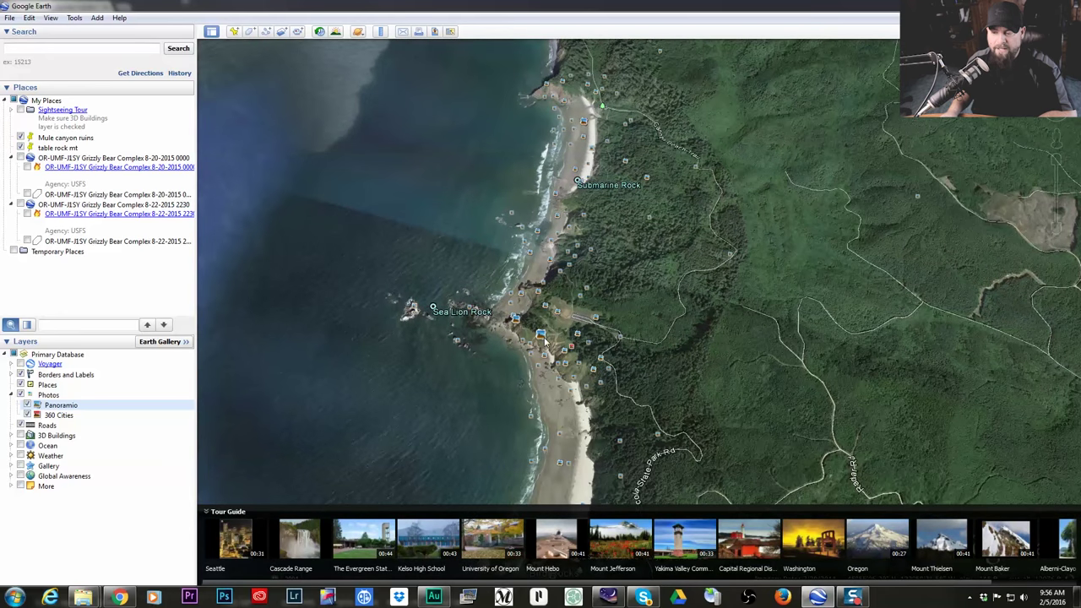
{"action": "left_click", "coordinate": [543, 338]}
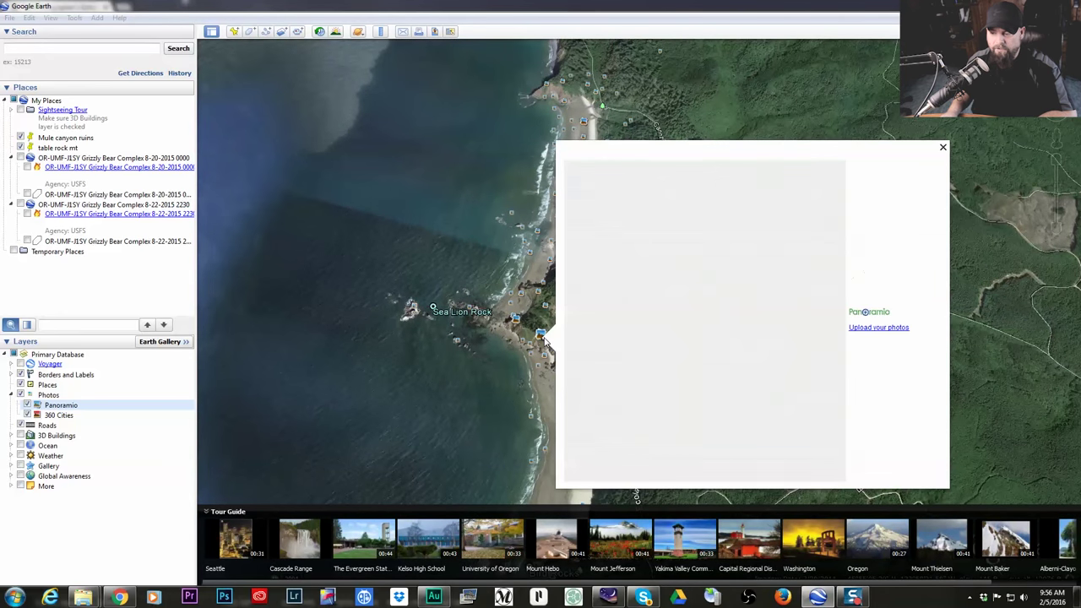
{"action": "left_click", "coordinate": [943, 148]}
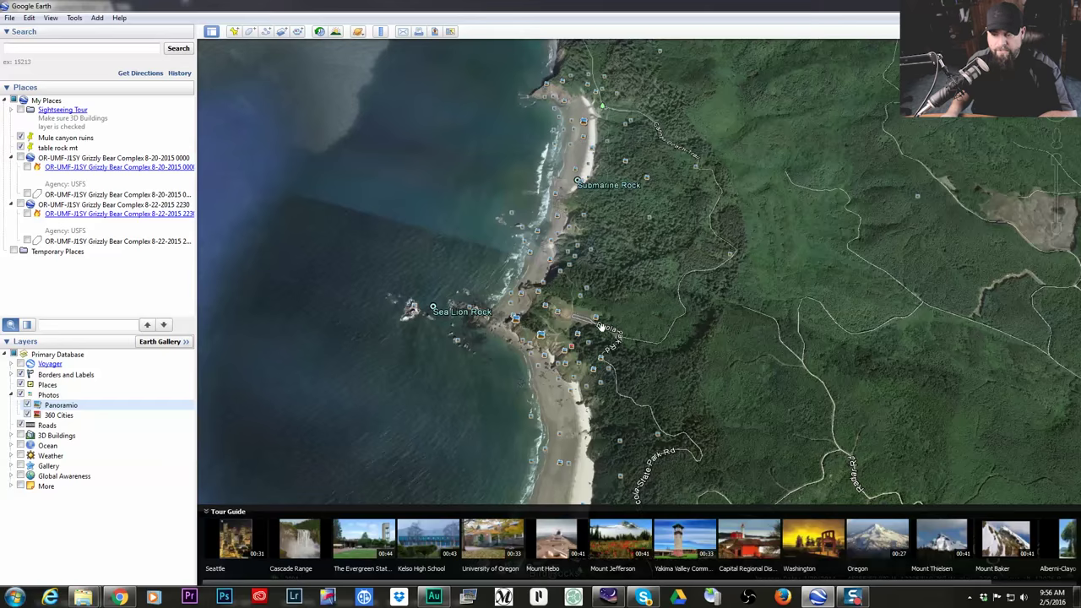
- Examine the Ecola State Park parking lot and the trail leading from it at close range
{"action": "scroll", "coordinate": [651, 345], "scroll_direction": "up", "scroll_amount": 4}
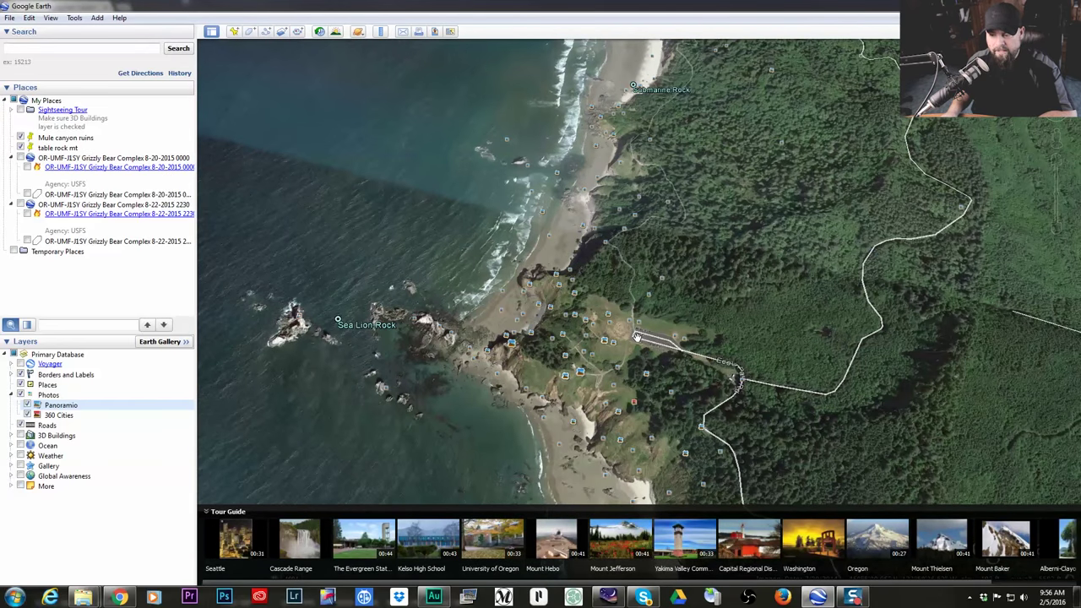
{"action": "scroll", "coordinate": [637, 338], "scroll_direction": "up", "scroll_amount": 2}
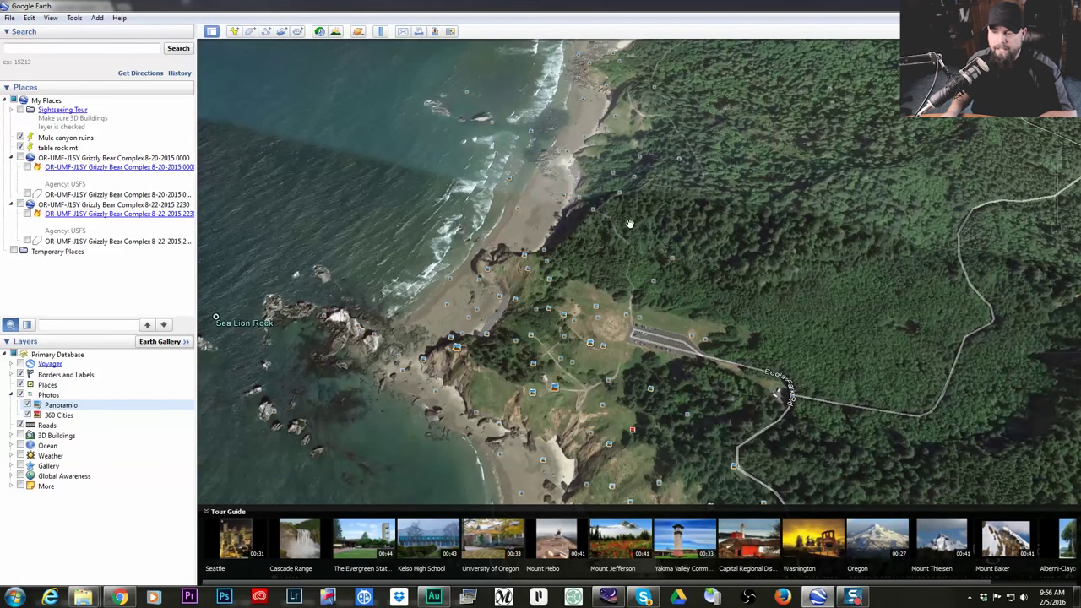
{"action": "scroll", "coordinate": [617, 325], "scroll_direction": "up", "scroll_amount": 3}
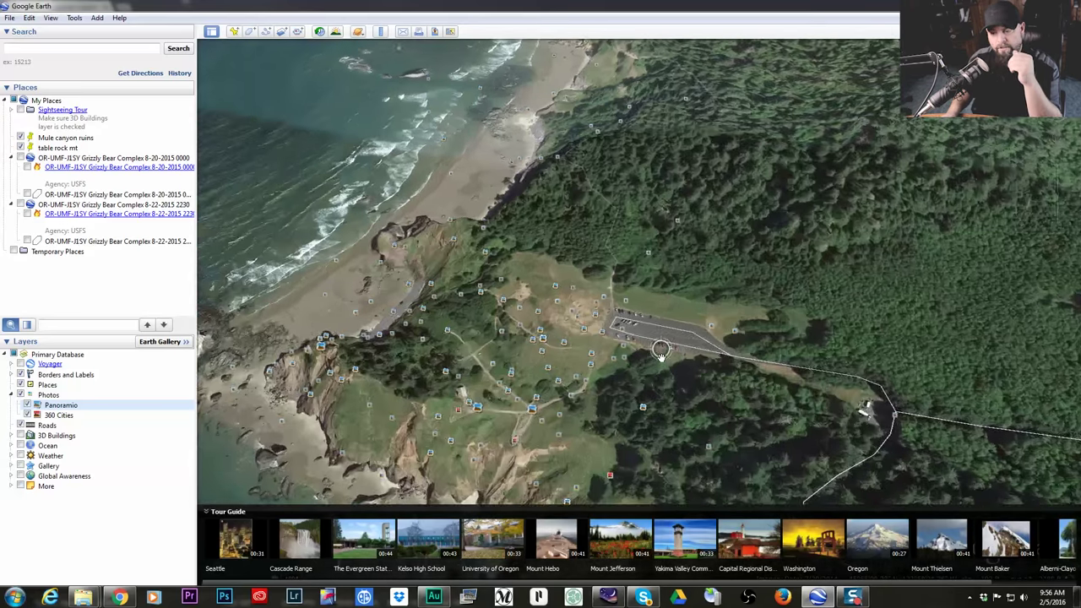
{"action": "scroll", "coordinate": [617, 325], "scroll_direction": "up", "scroll_amount": 2}
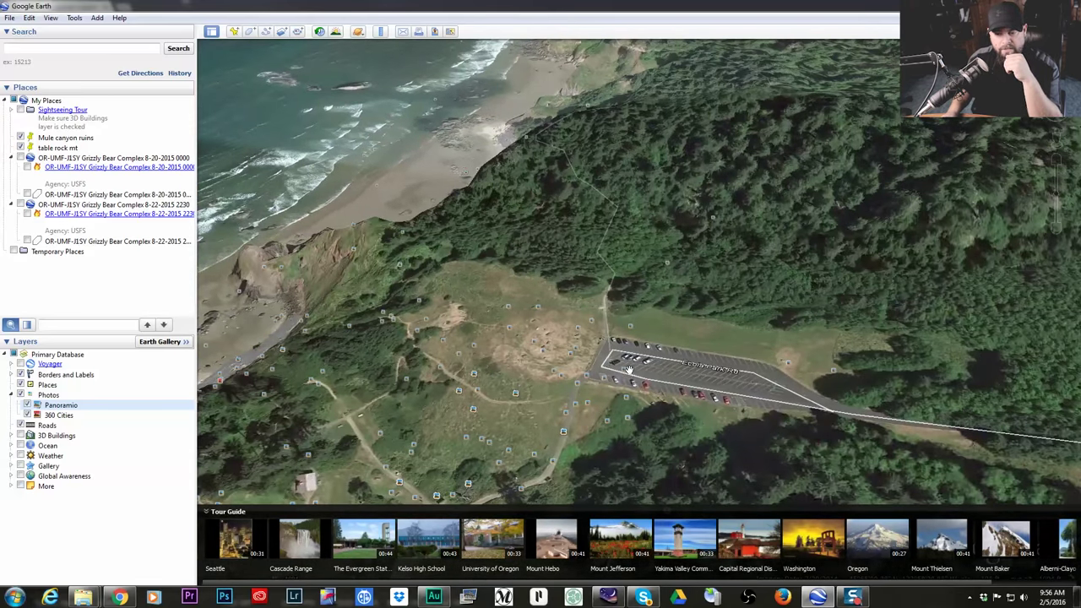
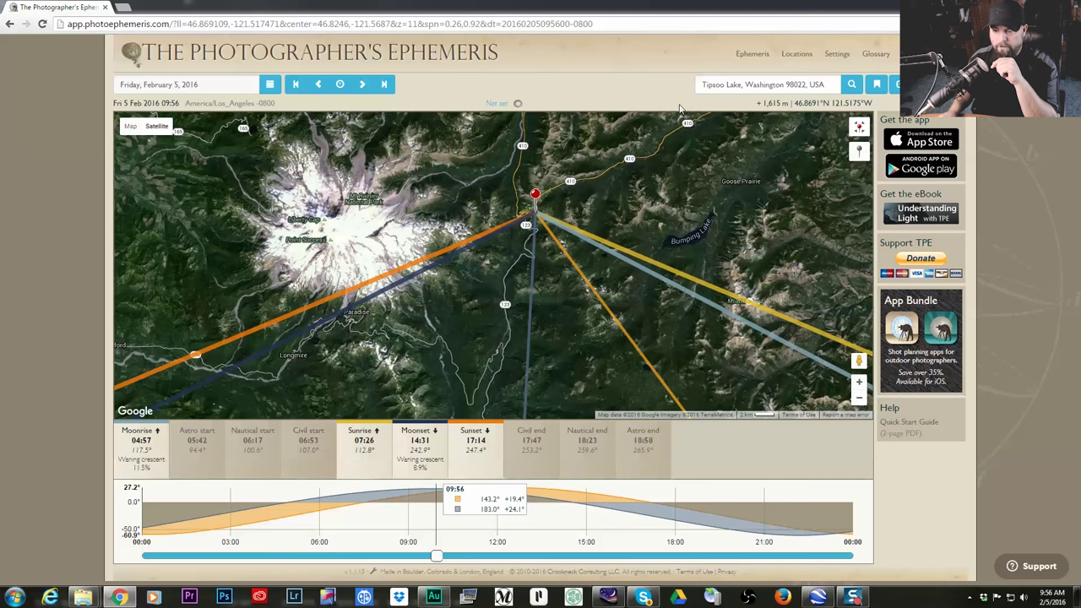
- In The Photographer's Ephemeris, examine the sun and moon direction lines between Tipsoo Lake and Mount Rainier
{"action": "scroll", "coordinate": [588, 252], "scroll_direction": "up", "scroll_amount": 1}
{"action": "left_click_drag", "start_coordinate": [480, 186], "coordinate": [569, 201]}
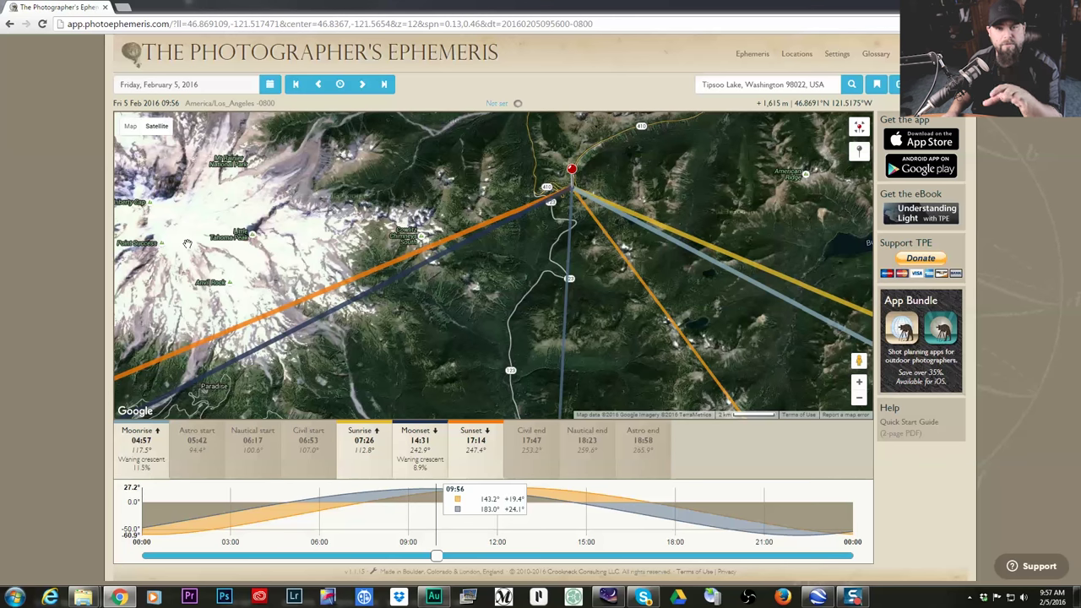
{"action": "left_click_drag", "start_coordinate": [188, 244], "coordinate": [317, 214]}
{"action": "scroll", "coordinate": [318, 215], "scroll_direction": "down", "scroll_amount": 1}
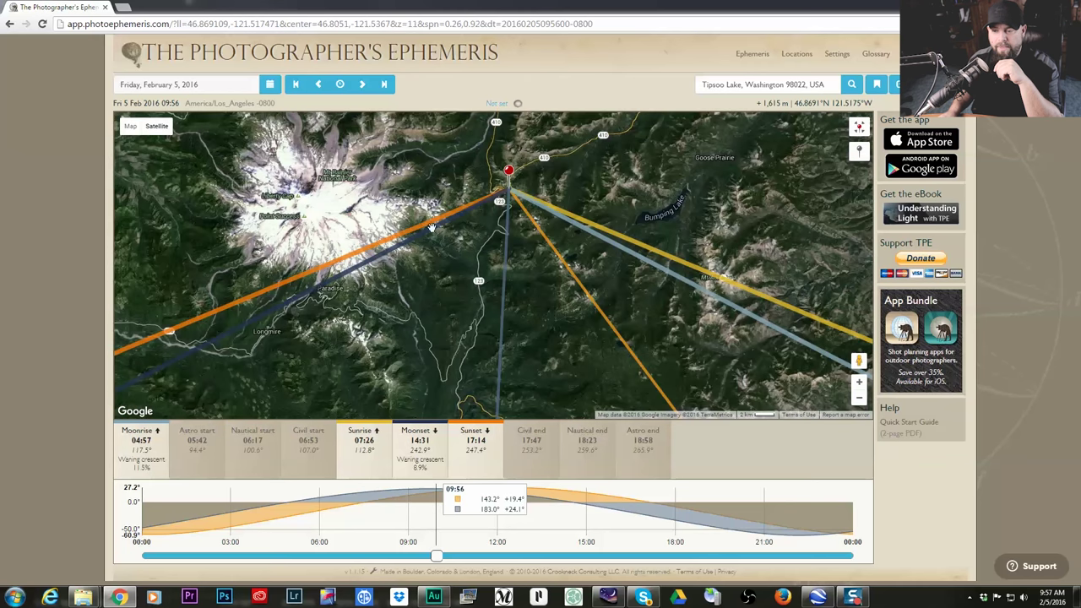
{"action": "scroll", "coordinate": [771, 173], "scroll_direction": "down", "scroll_amount": 1}
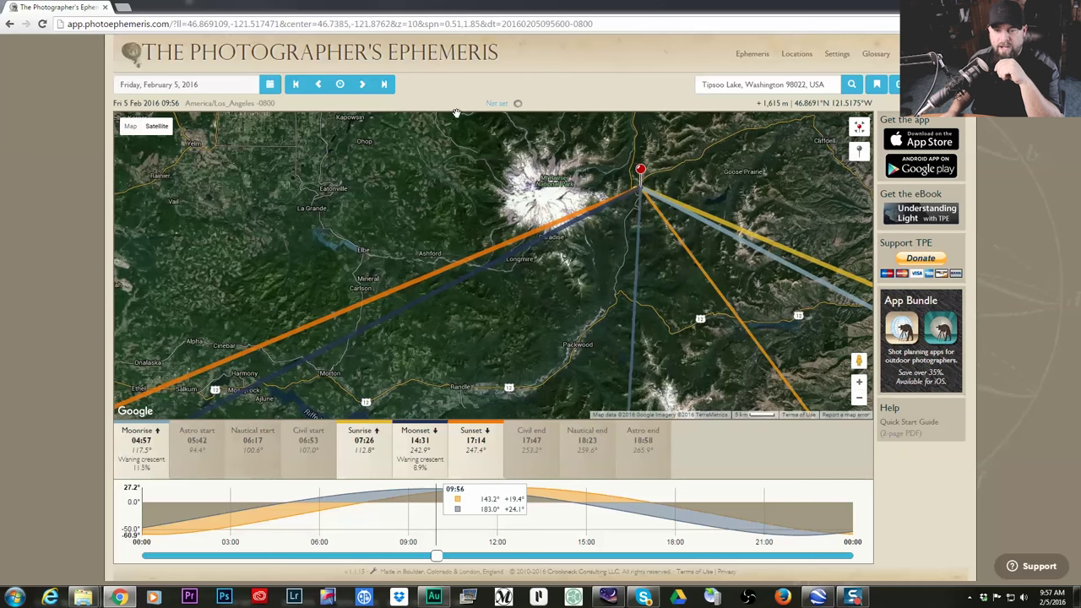
- Advance the ephemeris date day by day to February 11, 2016, and step back to February 10
{"action": "left_click", "coordinate": [363, 84]}
{"action": "left_click", "coordinate": [363, 84]}
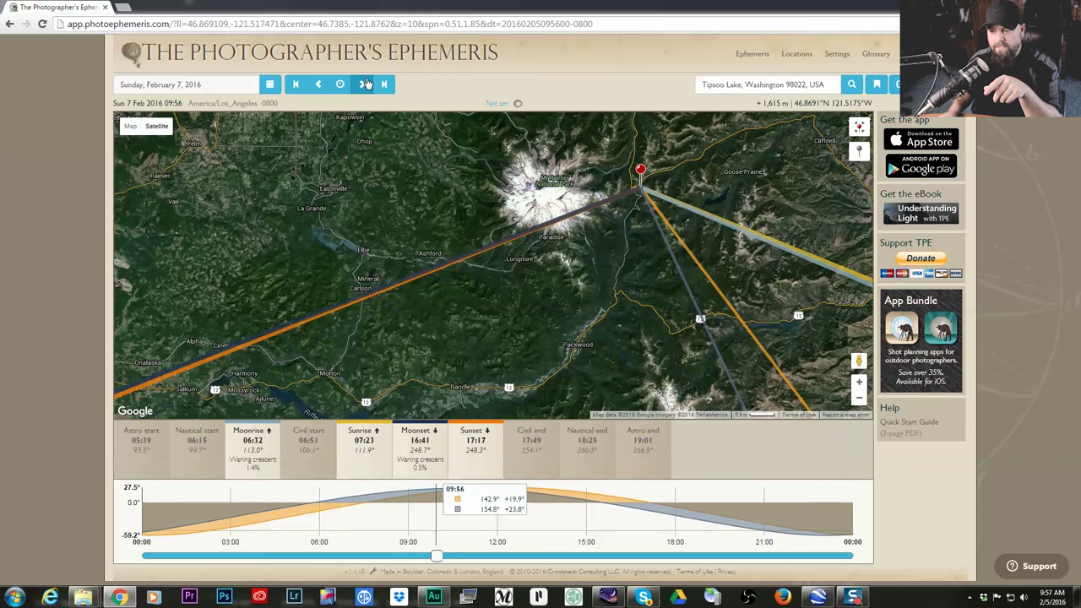
{"action": "left_click", "coordinate": [364, 84]}
{"action": "left_click_drag", "start_coordinate": [449, 156], "coordinate": [316, 168]}
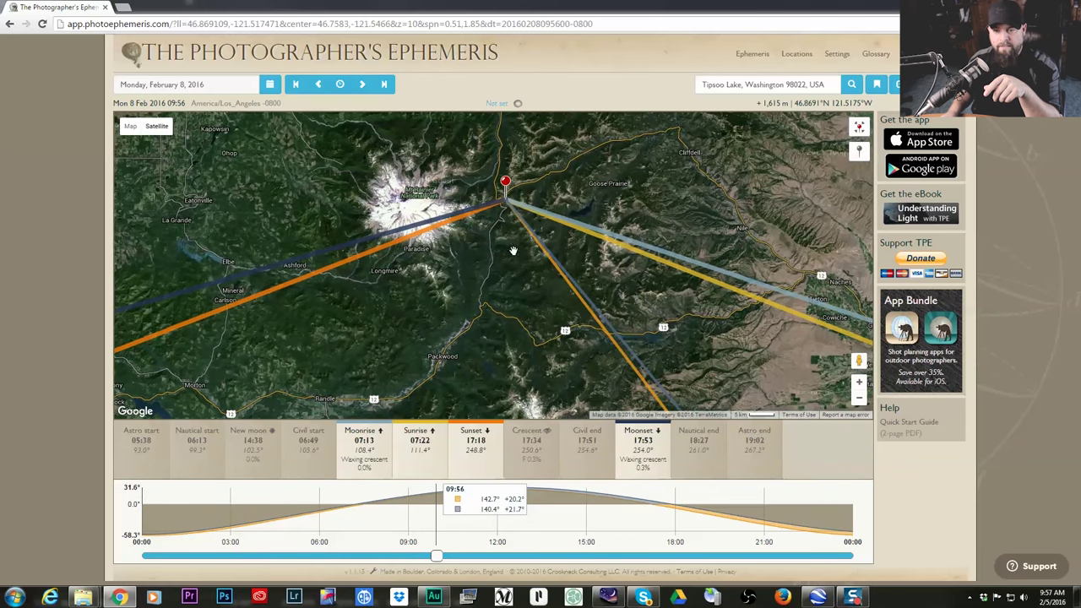
{"action": "left_click", "coordinate": [362, 87]}
{"action": "left_click", "coordinate": [362, 87]}
{"action": "left_click", "coordinate": [361, 89]}
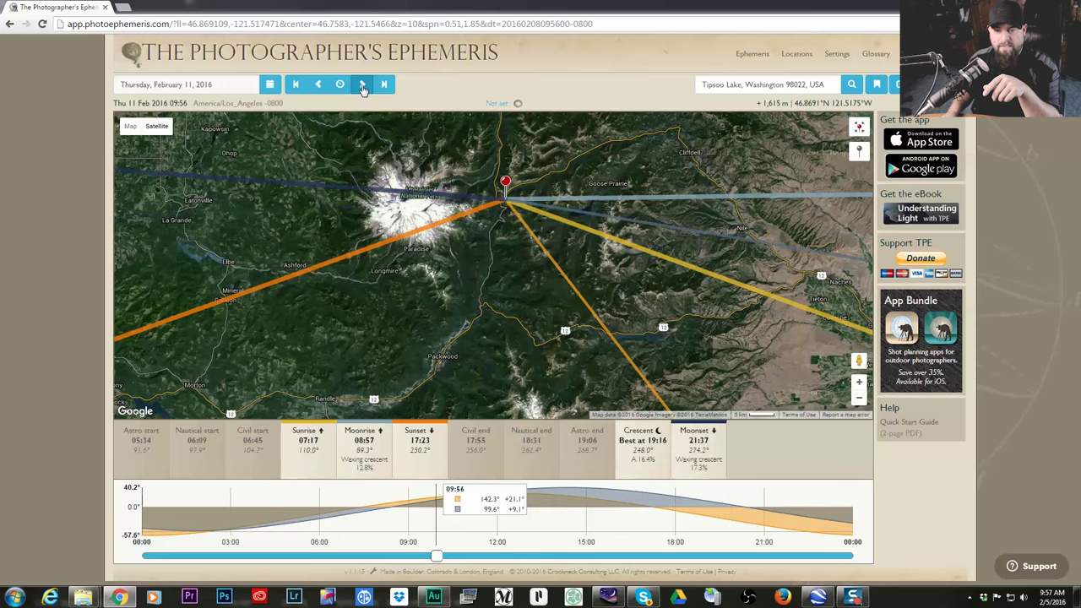
{"action": "left_click", "coordinate": [317, 84]}
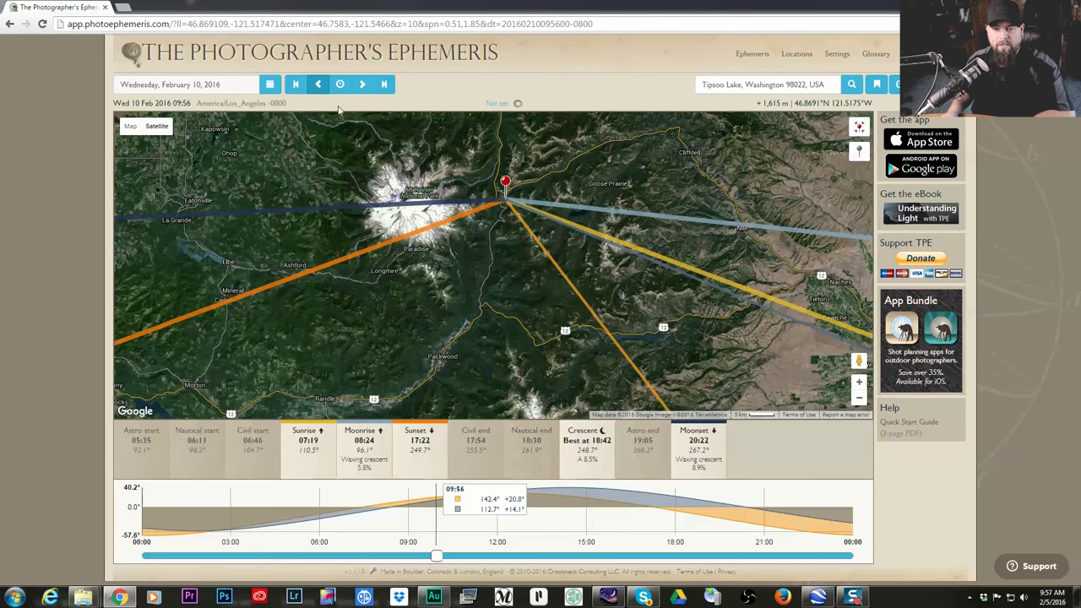
- Advance the ephemeris date day by day to March 10, 2016, comparing the sunset and moonset lines over Mount Rainier
{"action": "left_click", "coordinate": [360, 84]}
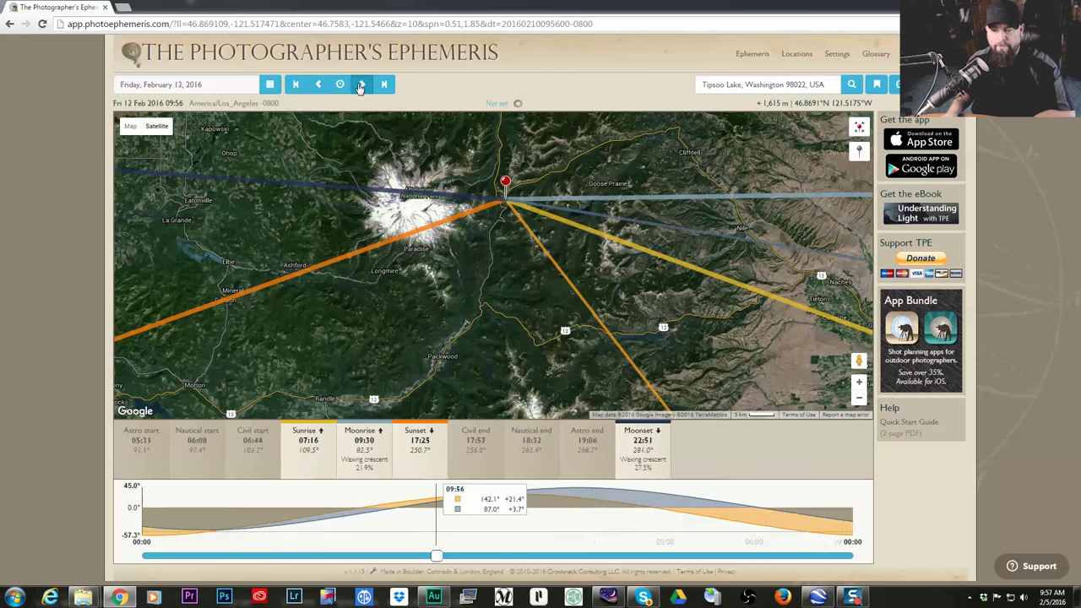
{"action": "left_click", "coordinate": [361, 84]}
{"action": "left_click", "coordinate": [361, 85]}
{"action": "left_click", "coordinate": [361, 85]}
{"action": "left_click", "coordinate": [361, 84]}
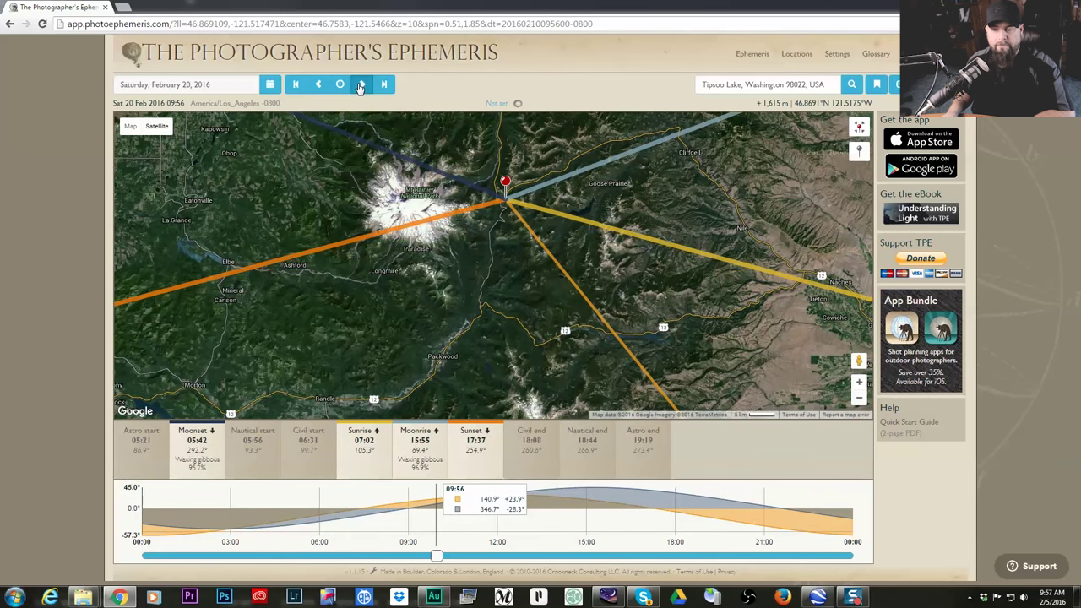
{"action": "left_click", "coordinate": [361, 85]}
{"action": "left_click", "coordinate": [361, 85]}
{"action": "left_click", "coordinate": [361, 84]}
{"action": "left_click", "coordinate": [360, 84]}
{"action": "left_click", "coordinate": [361, 84]}
{"action": "left_click", "coordinate": [361, 85]}
{"action": "left_click", "coordinate": [361, 84]}
{"action": "left_click", "coordinate": [361, 85]}
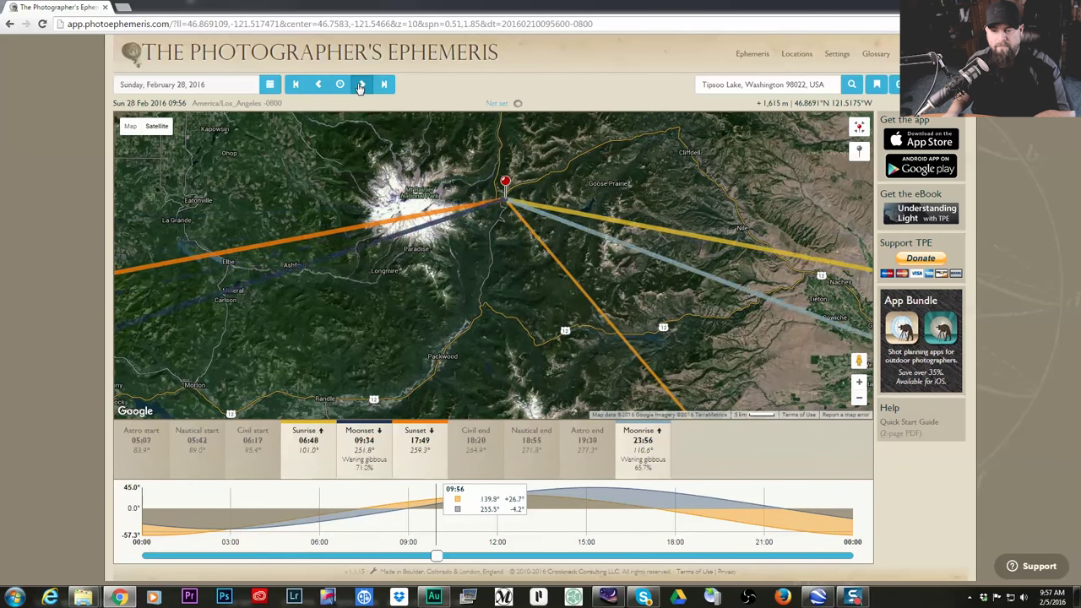
{"action": "left_click", "coordinate": [361, 84]}
{"action": "left_click", "coordinate": [361, 85]}
{"action": "left_click", "coordinate": [361, 84]}
{"action": "left_click", "coordinate": [361, 84]}
{"action": "left_click", "coordinate": [361, 85]}
{"action": "left_click", "coordinate": [361, 84]}
{"action": "left_click", "coordinate": [361, 85]}
{"action": "left_click", "coordinate": [361, 84]}
{"action": "left_click", "coordinate": [361, 85]}
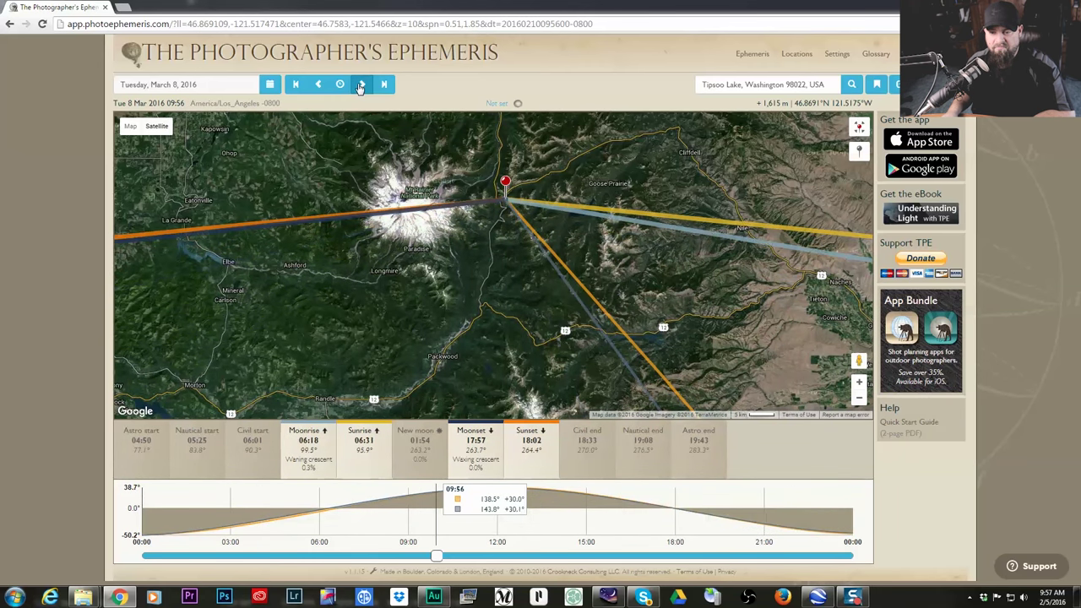
{"action": "left_click", "coordinate": [361, 84]}
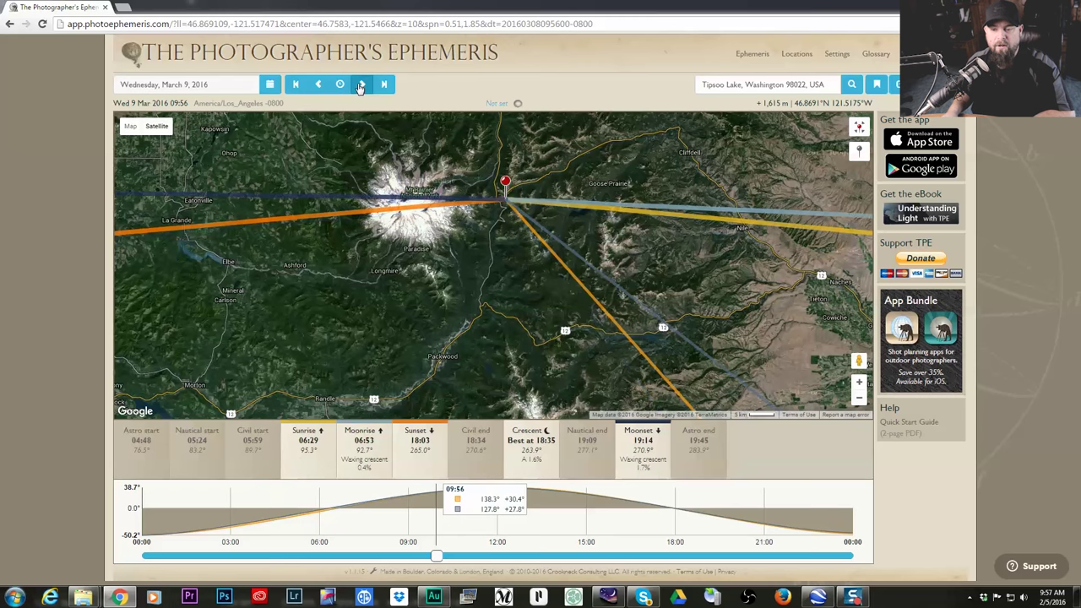
{"action": "left_click", "coordinate": [361, 84]}
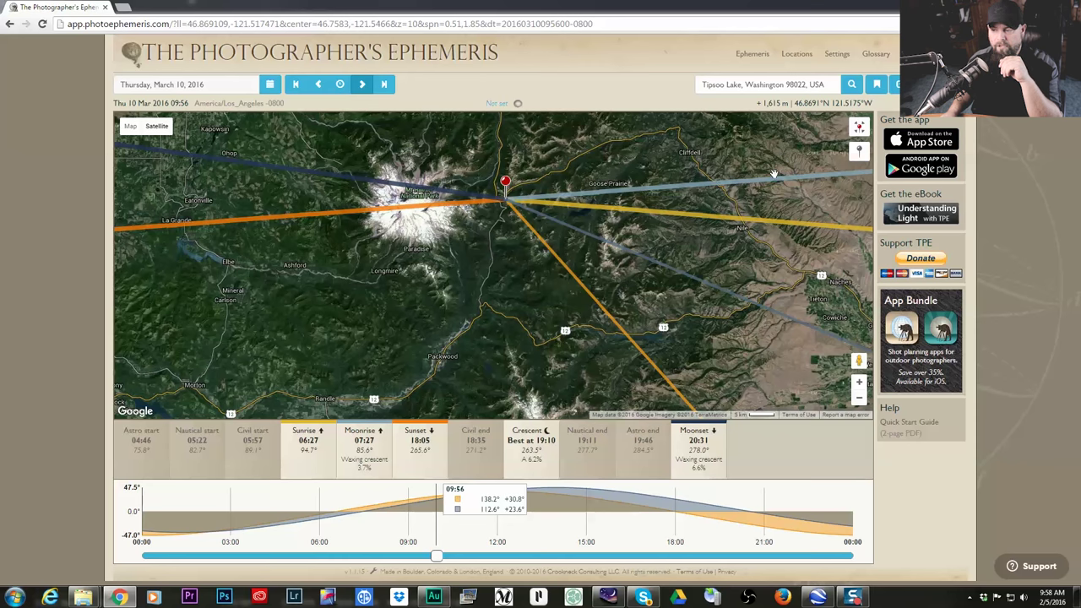
- Turn on the secondary map pin for the Tipsoo Lake location, and switch to Stellarium
{"action": "left_click", "coordinate": [859, 151]}
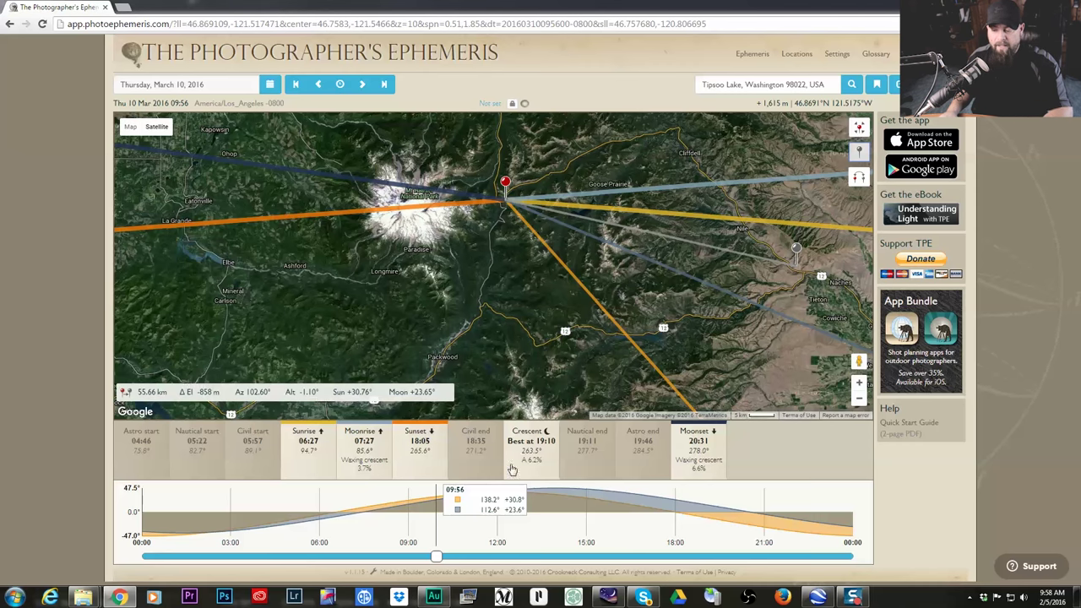
{"action": "left_click", "coordinate": [610, 599]}
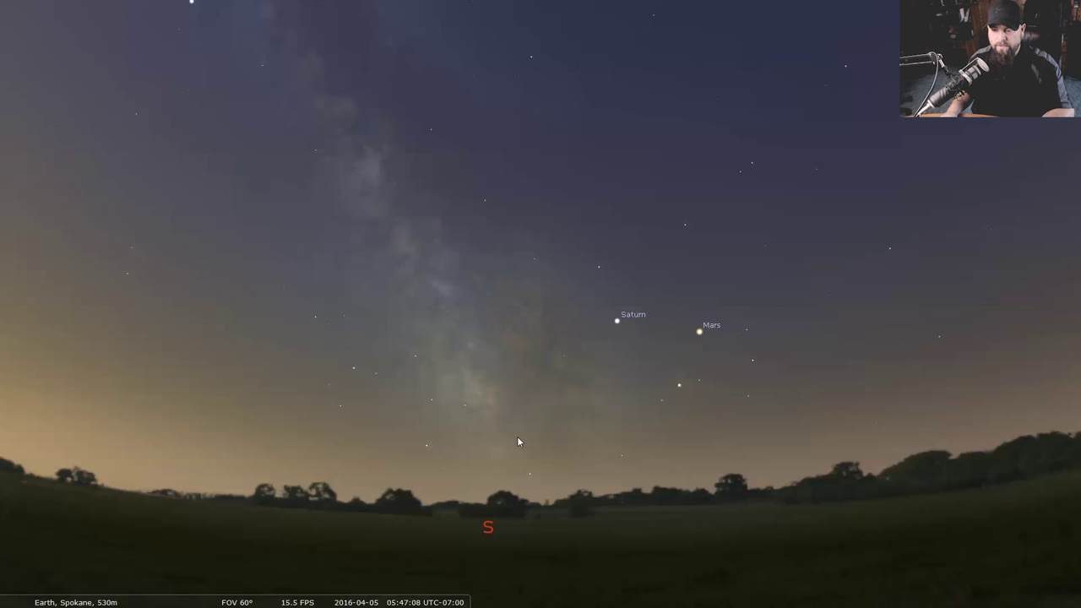